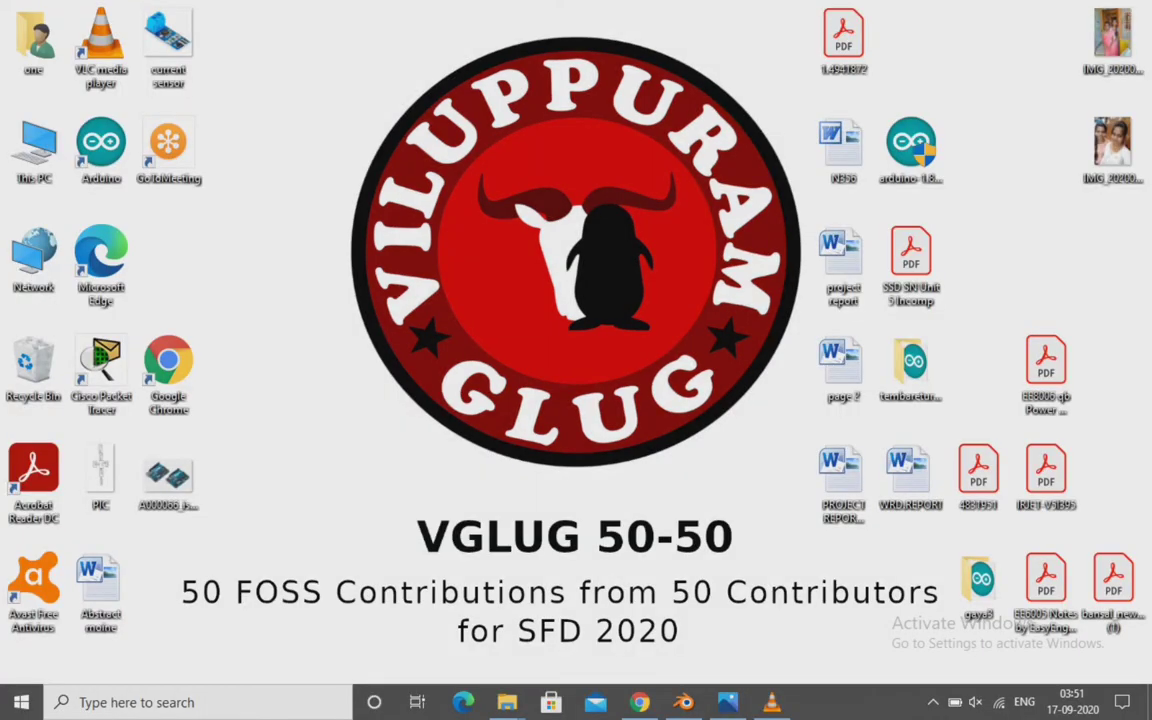
# Bring Chrome forward and load blender.org in a new tab
pyautogui.click(639, 702)
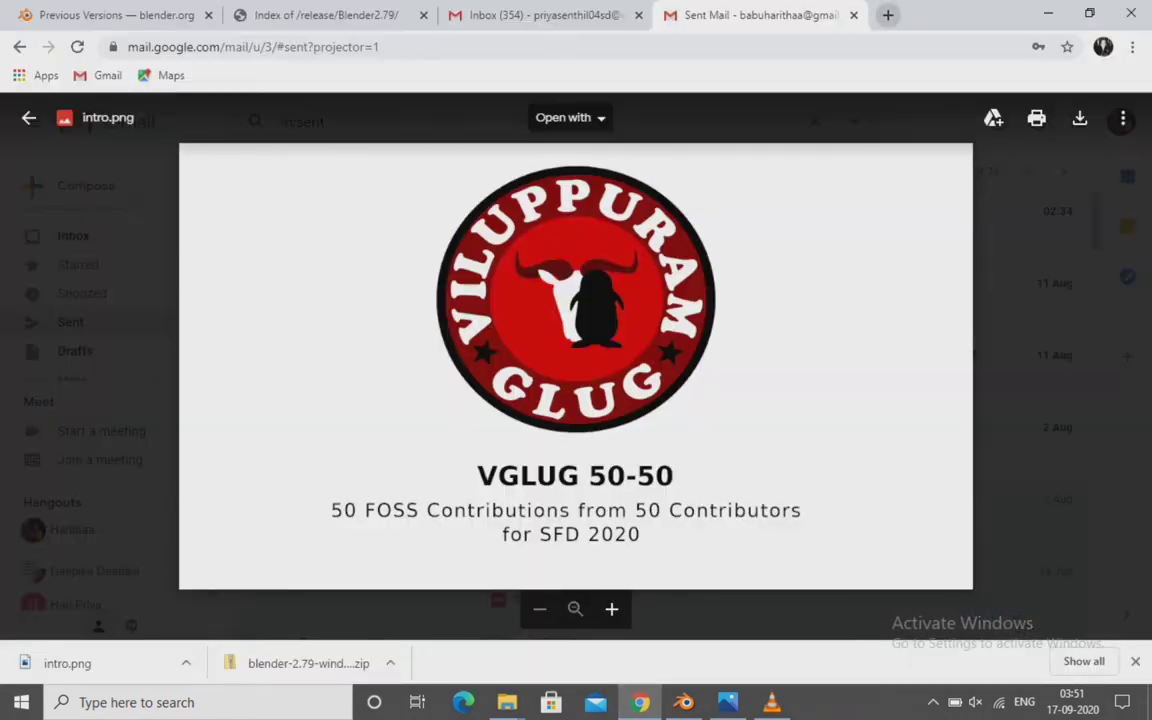
pyautogui.click(888, 15)
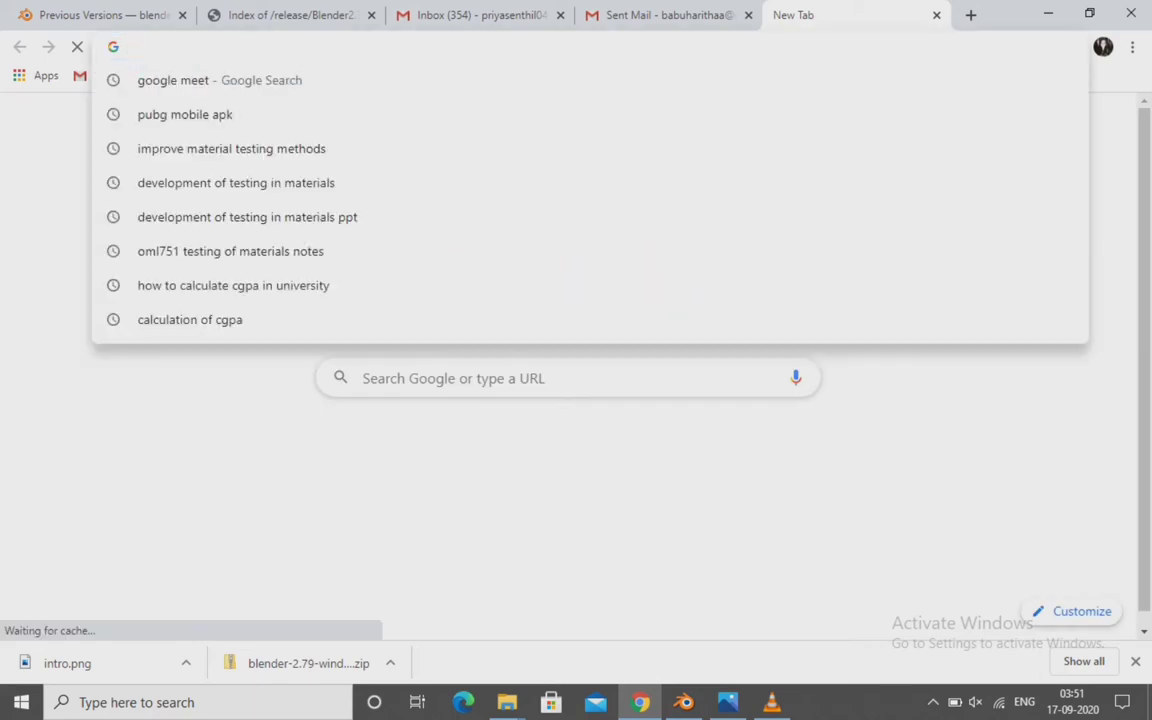
pyautogui.write('blen')
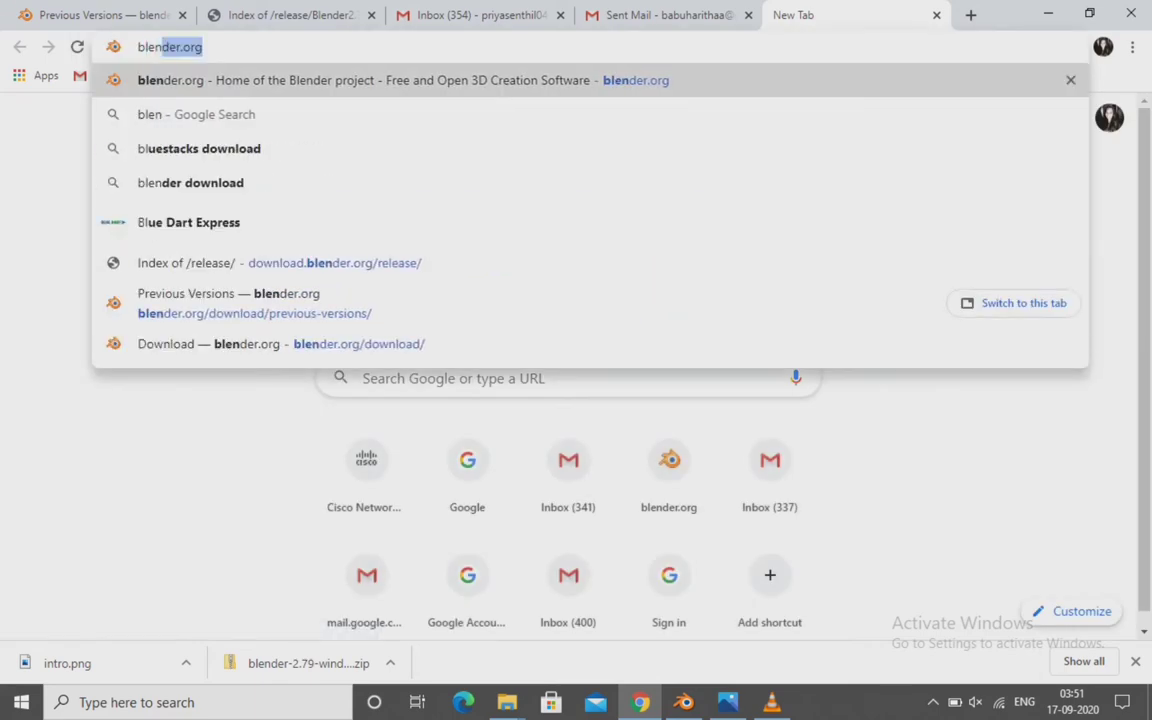
pyautogui.write('der.')
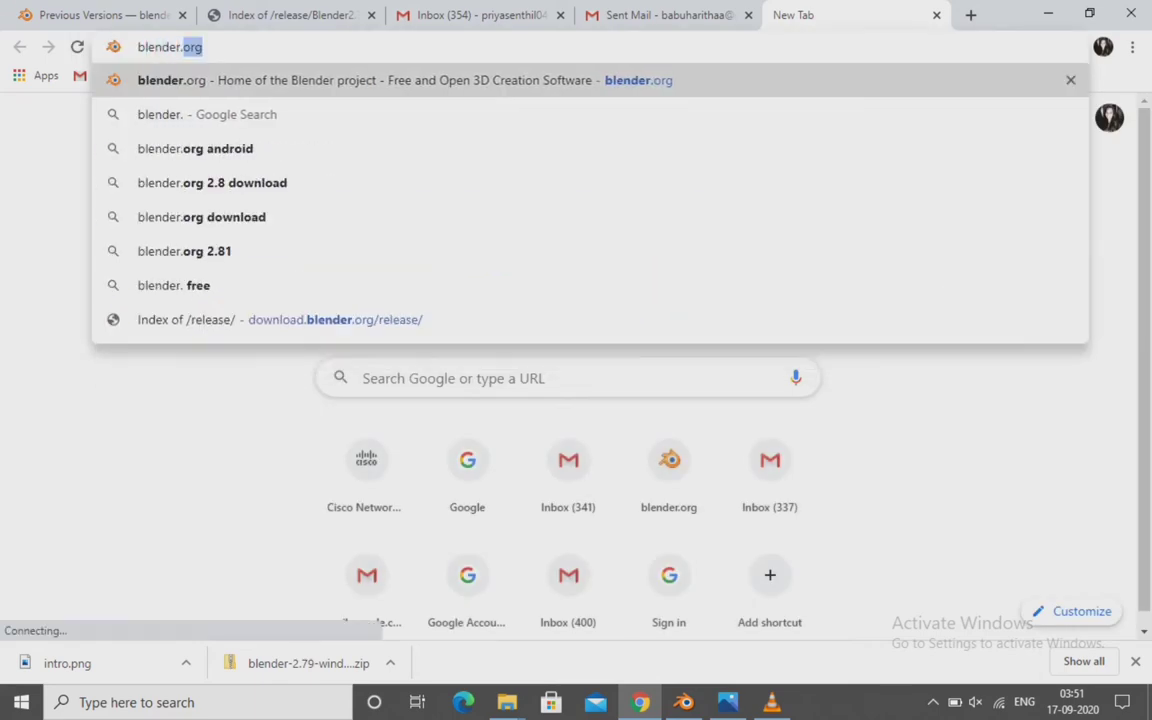
pyautogui.write('org')
pyautogui.press('Return')
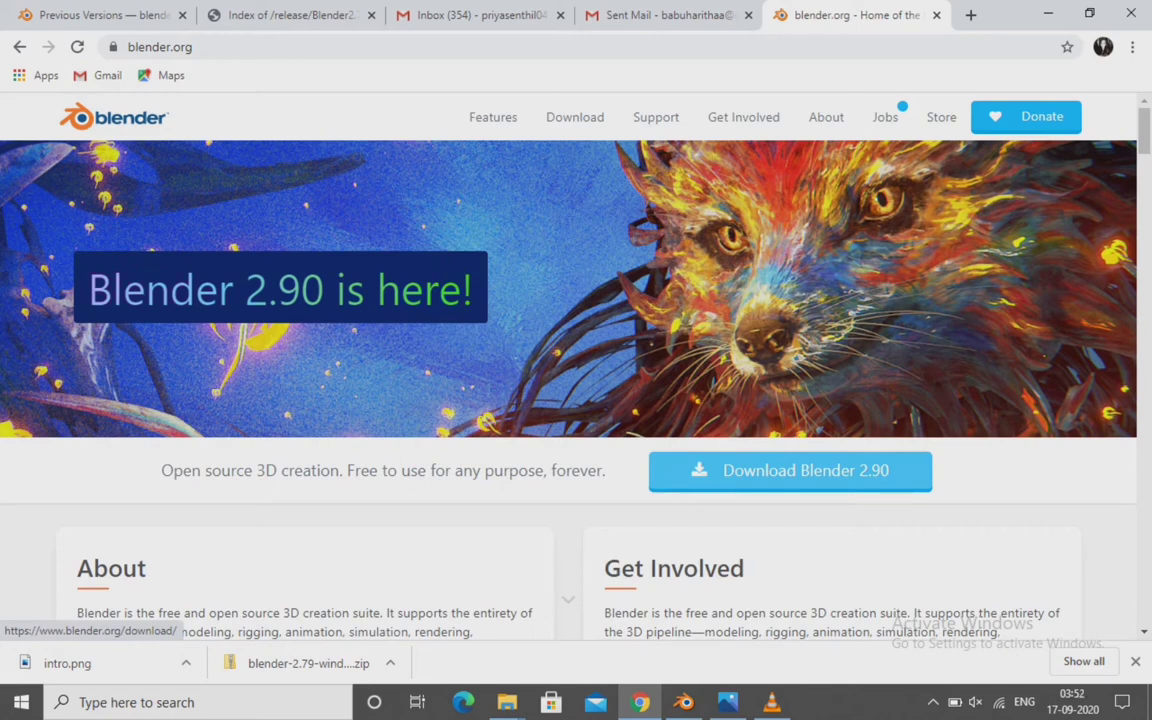
# Go from Download to Previous Versions to the full release index and scroll through the version folders
pyautogui.click(790, 470)
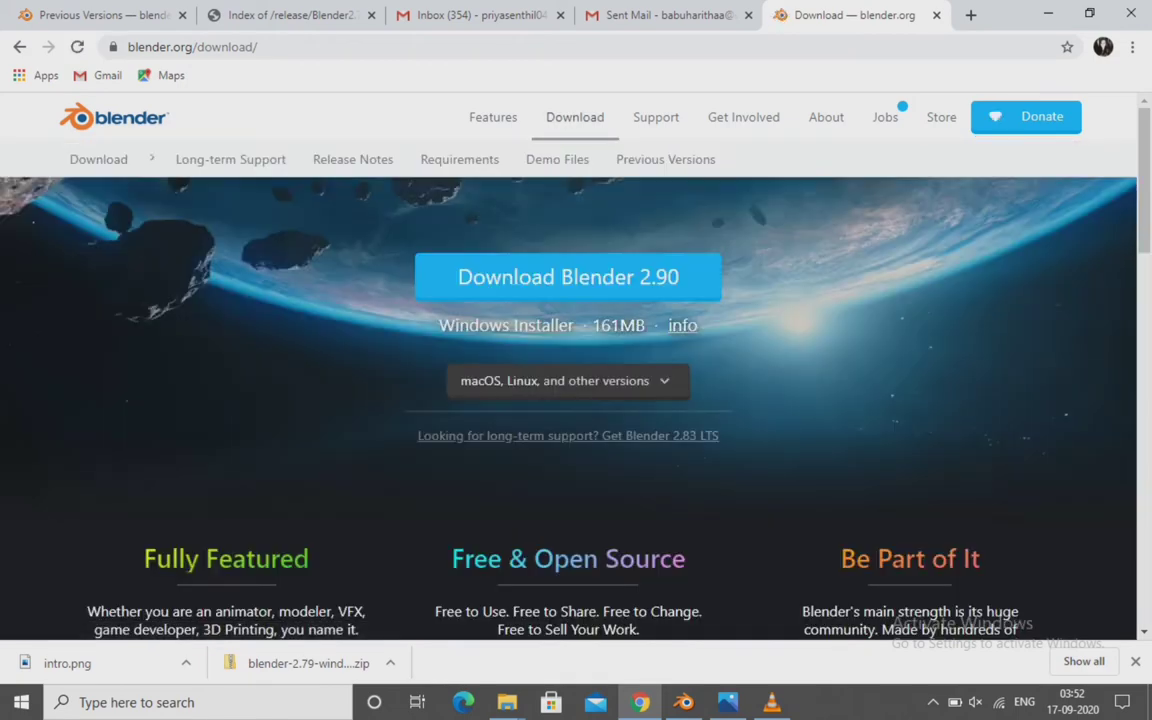
pyautogui.click(665, 159)
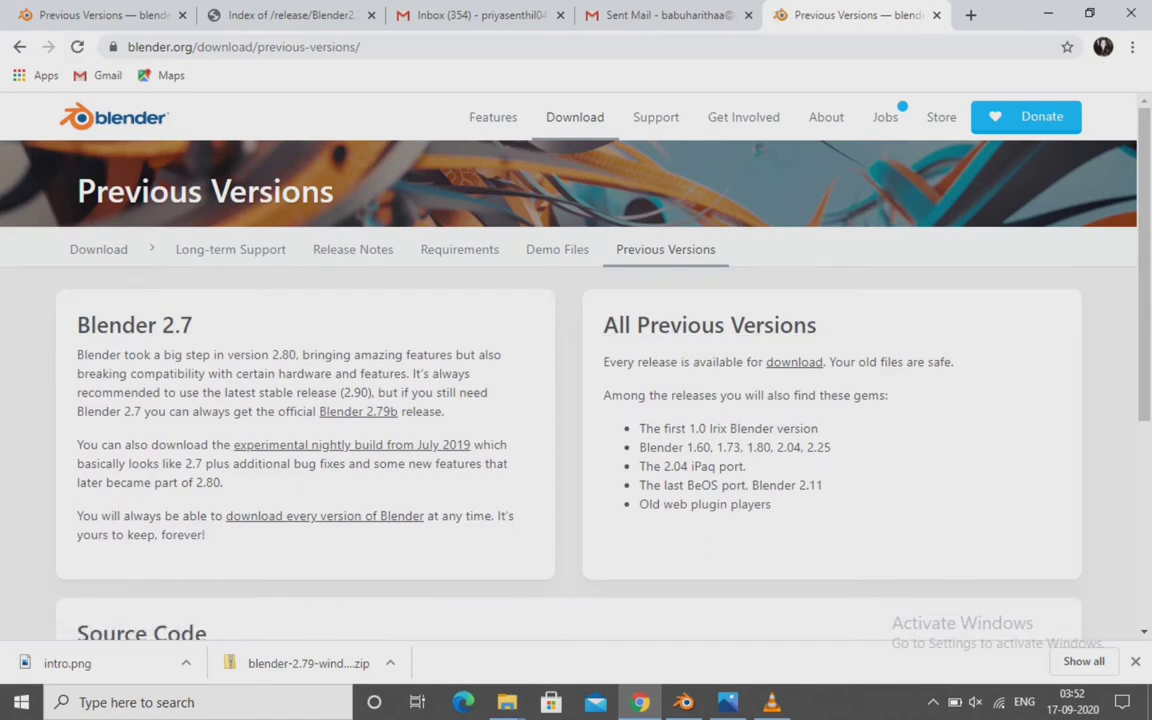
pyautogui.click(794, 362)
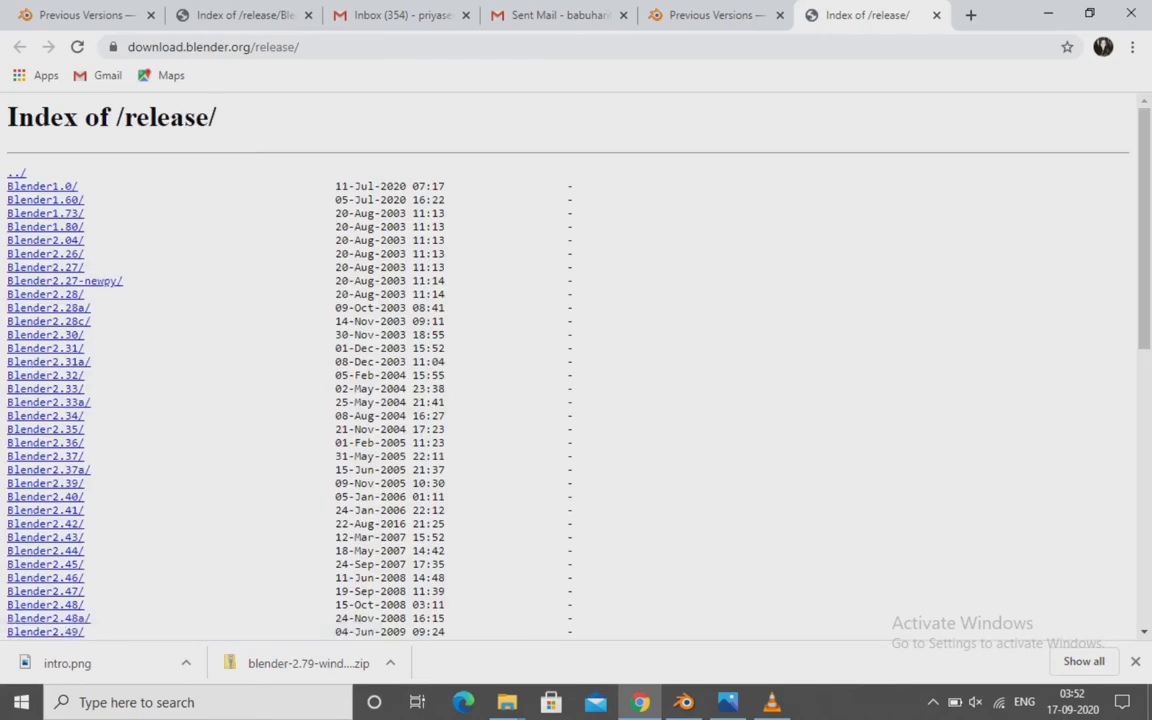
pyautogui.scroll(-1, 576, 360)
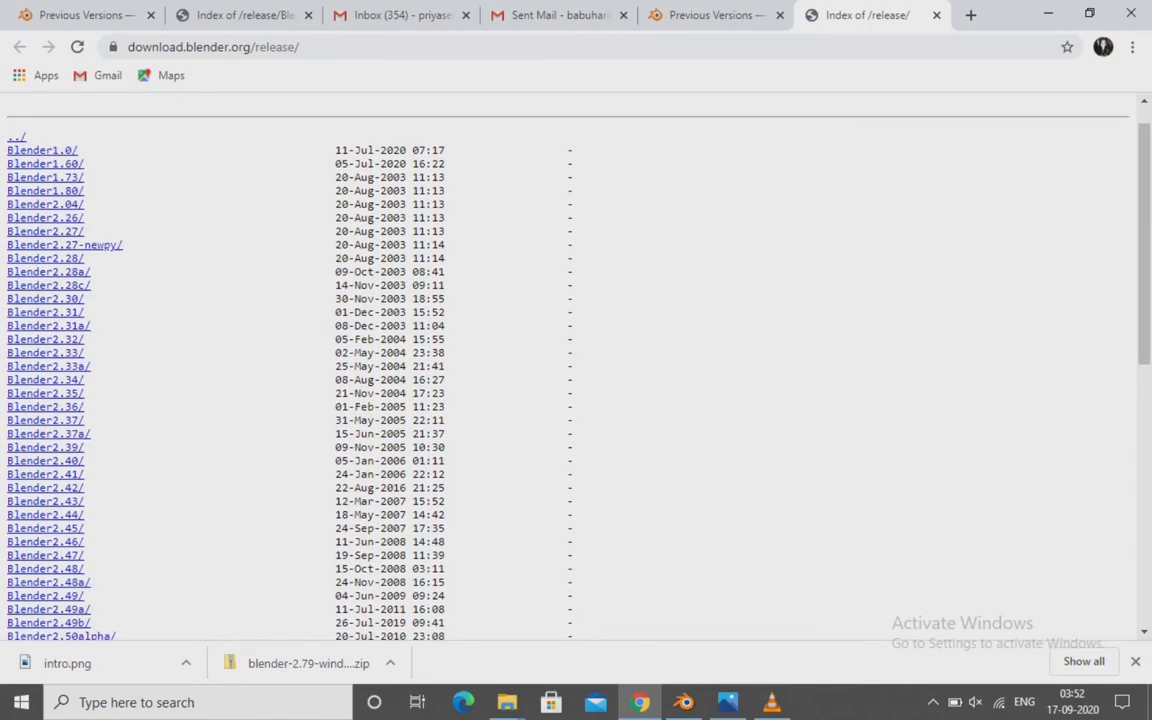
pyautogui.scroll(-2, 576, 360)
pyautogui.scroll(-1, 576, 360)
pyautogui.scroll(-2, 576, 360)
pyautogui.scroll(-2, 576, 360)
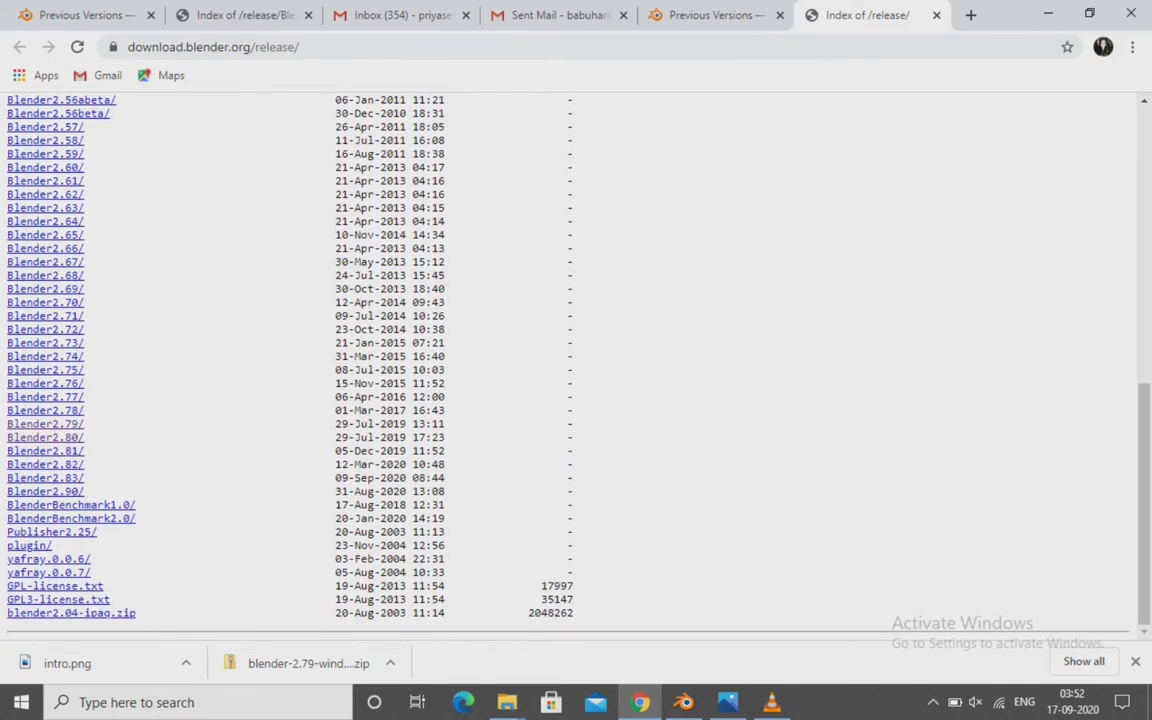
# Start downloading blender-2.80-windows64.zip from the Blender2.80 folder, cancel it, and close Chrome
pyautogui.click(45, 437)
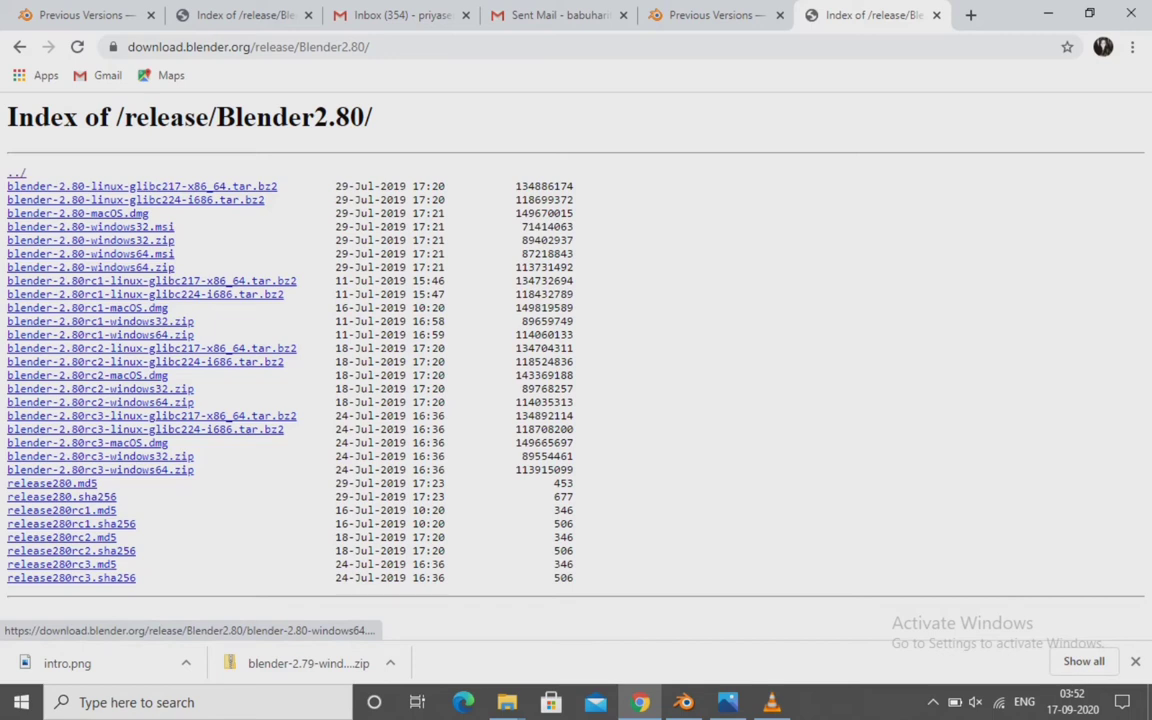
pyautogui.click(90, 267)
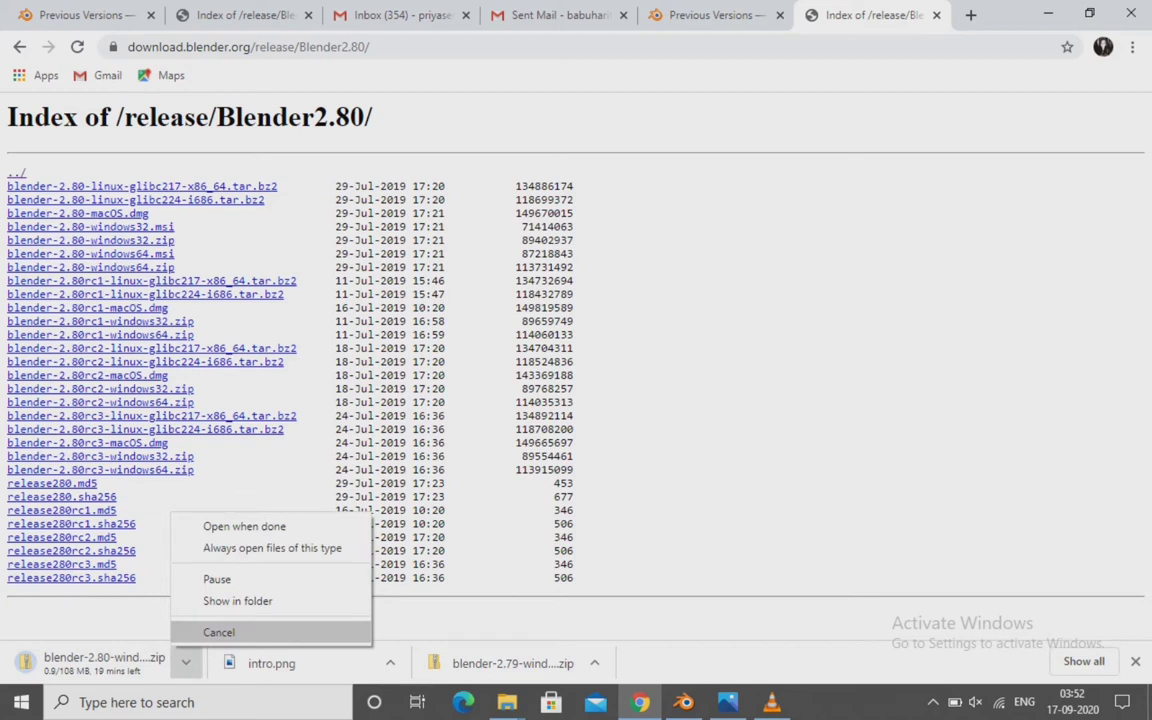
pyautogui.click(230, 632)
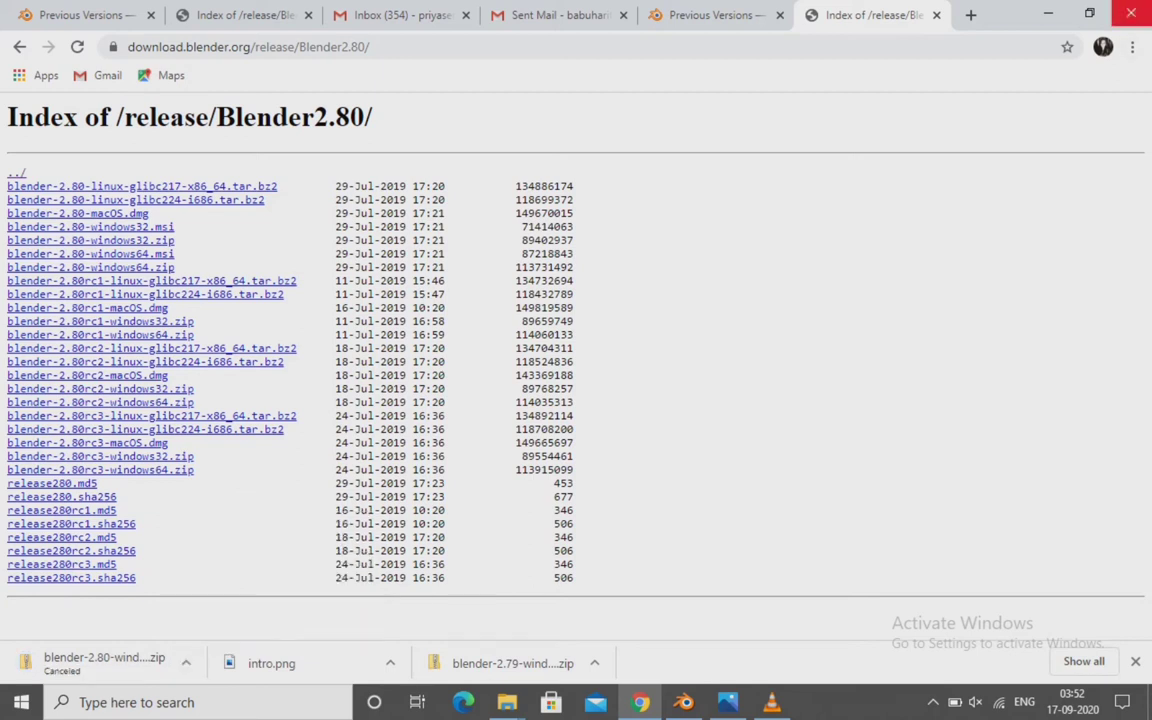
pyautogui.click(1131, 14)
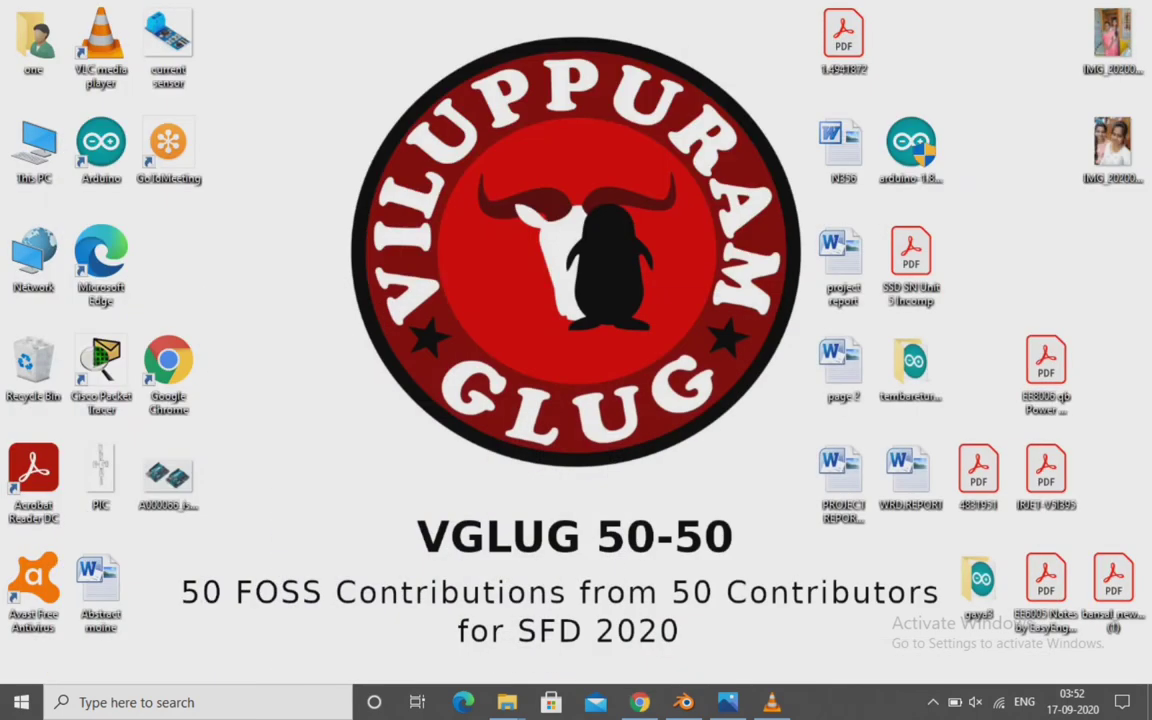
# Open Downloads > blender-2.79-windows64 and run blender.exe past the security warning
pyautogui.click(34, 150)
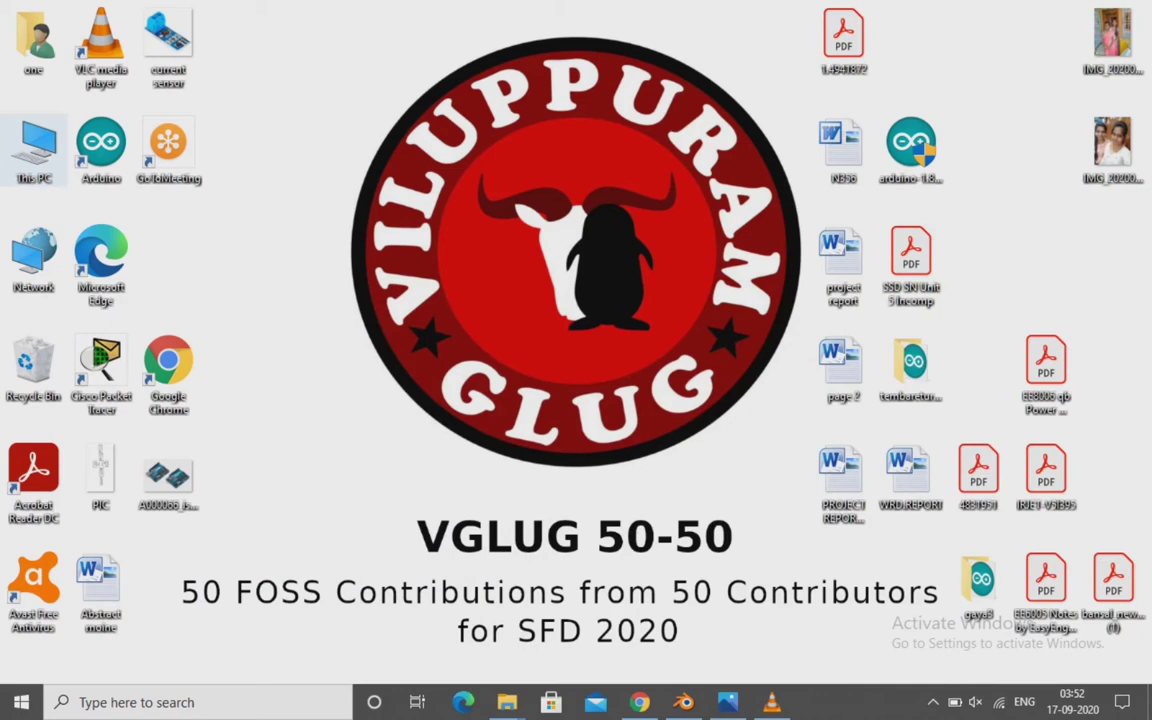
pyautogui.doubleClick(34, 150)
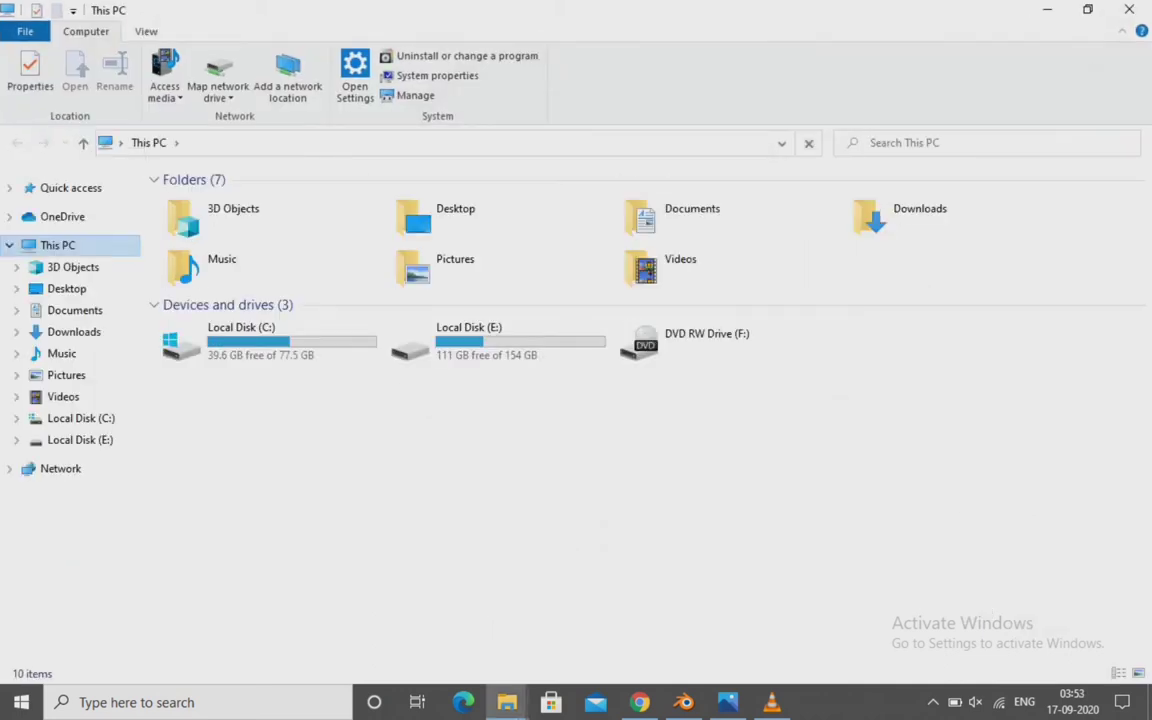
pyautogui.click(74, 331)
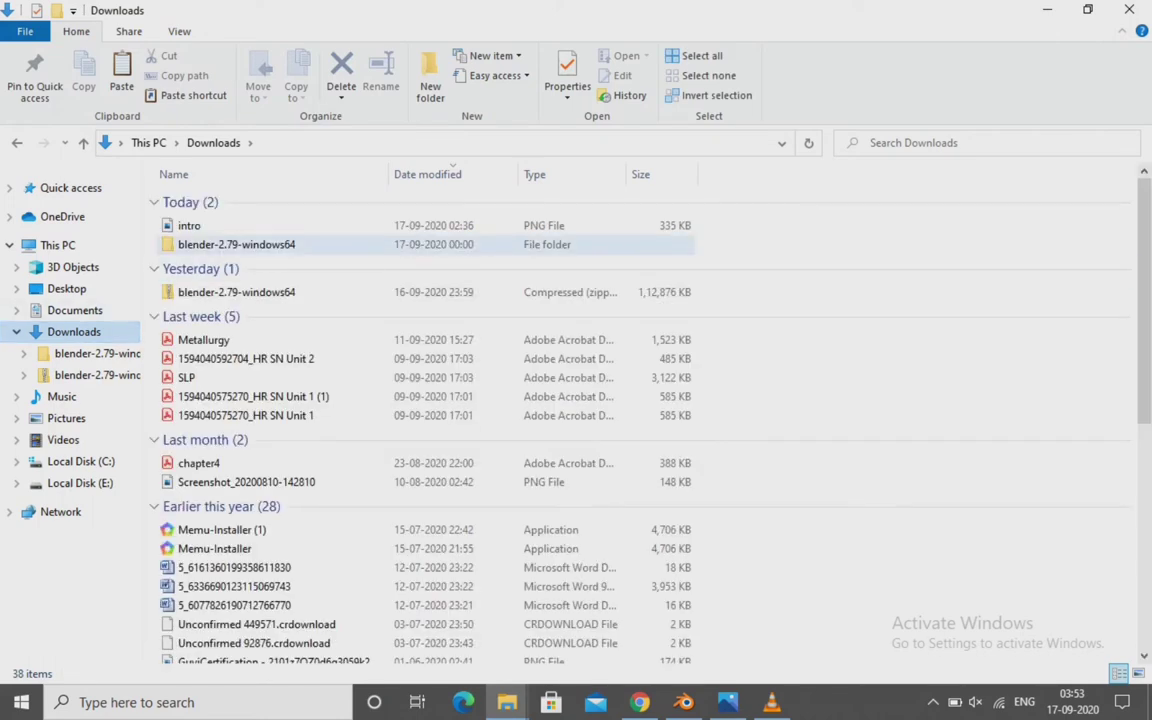
pyautogui.doubleClick(236, 244)
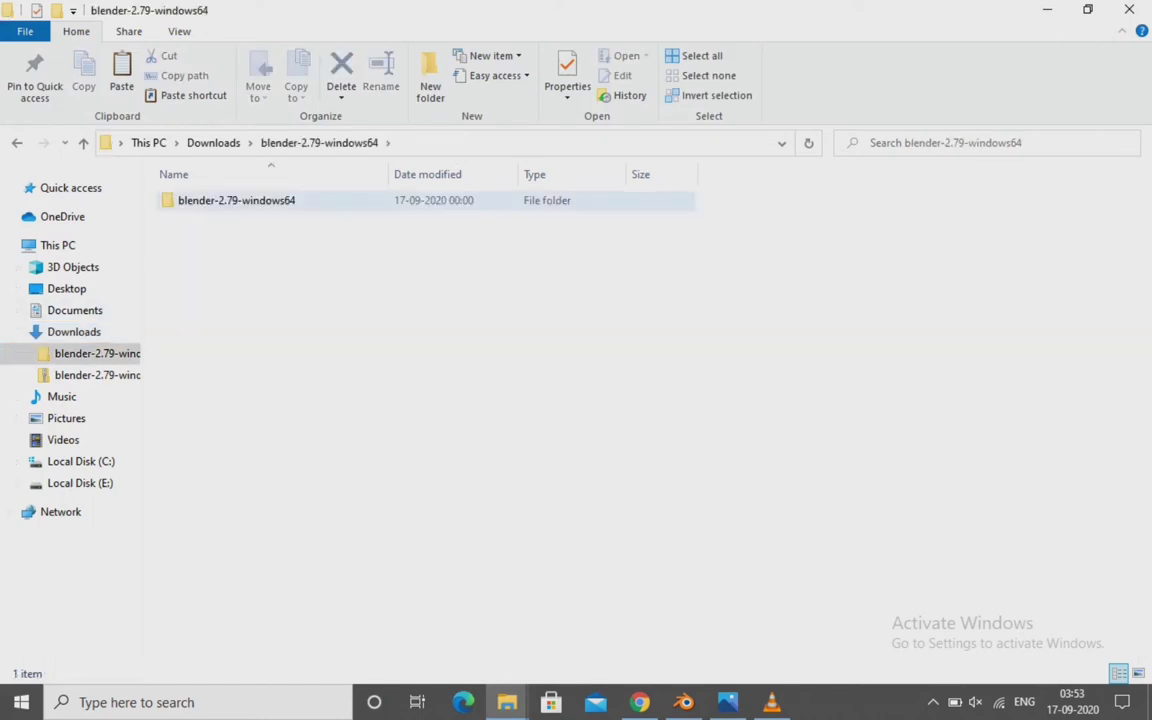
pyautogui.doubleClick(236, 200)
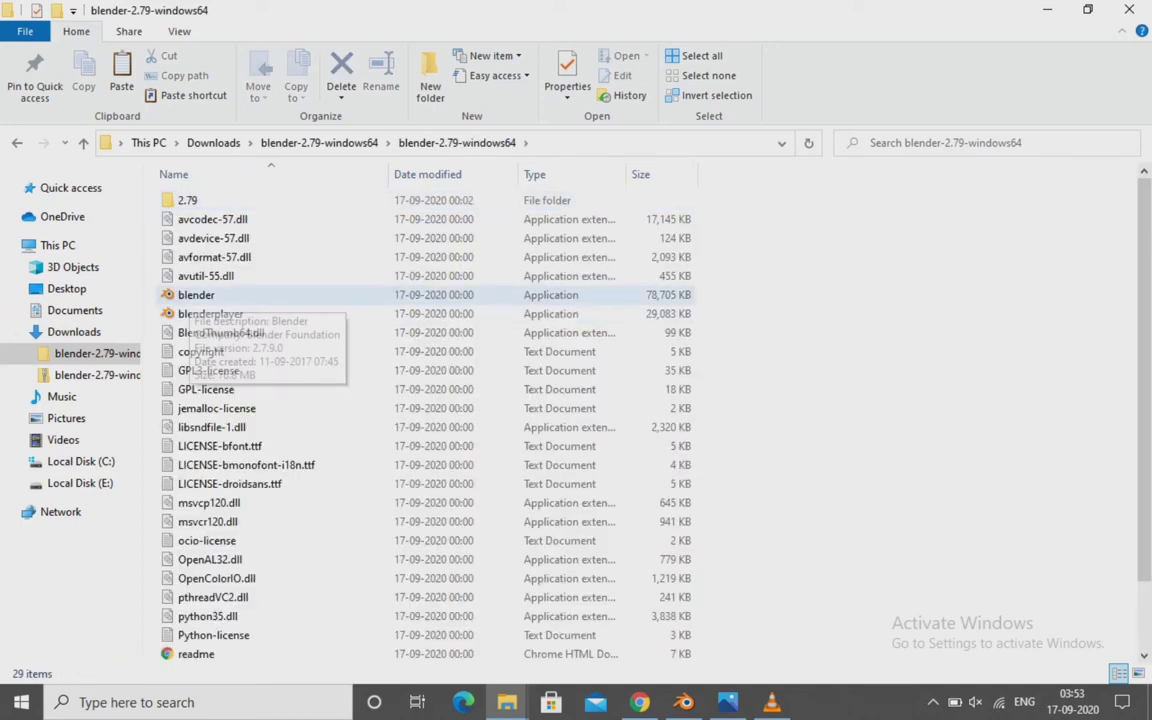
pyautogui.click(225, 295)
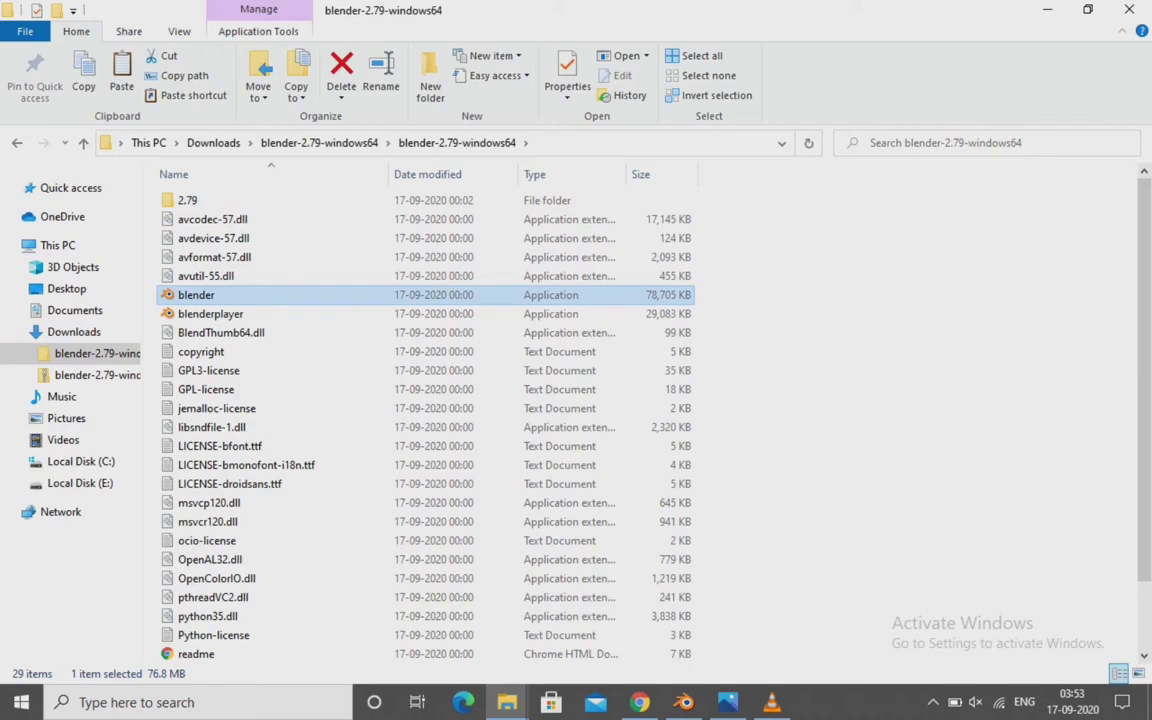
pyautogui.press('Return')
pyautogui.hotkey('shift', 'Tab')
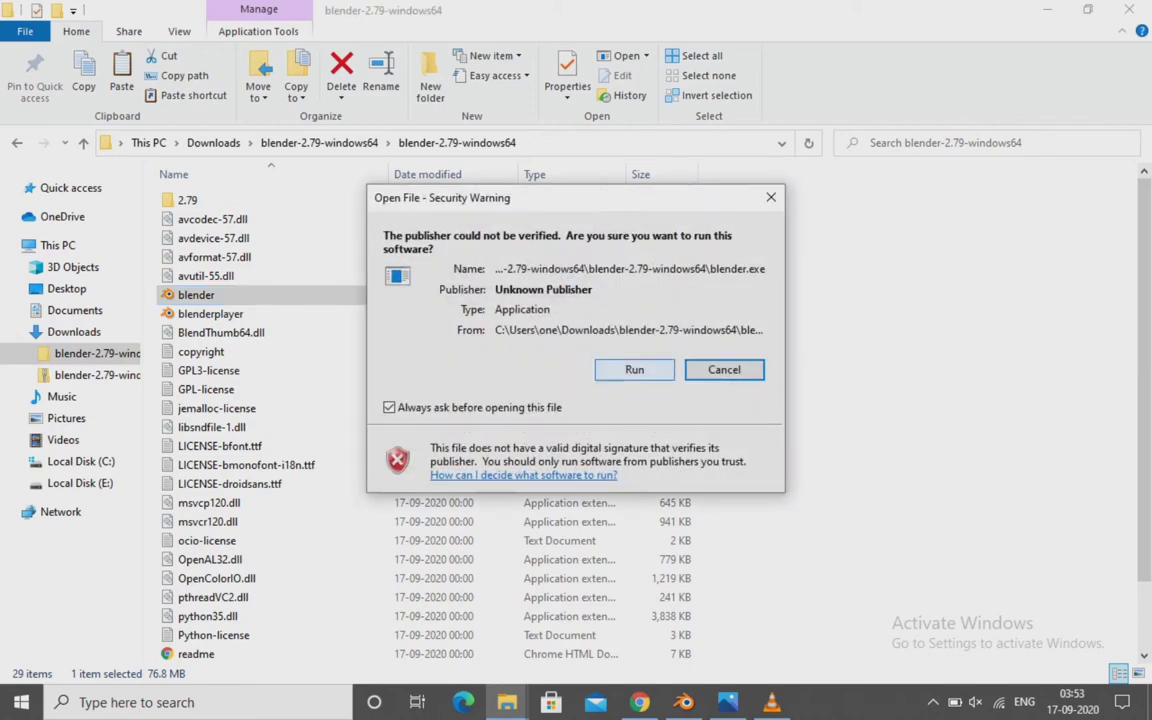
pyautogui.click(634, 369)
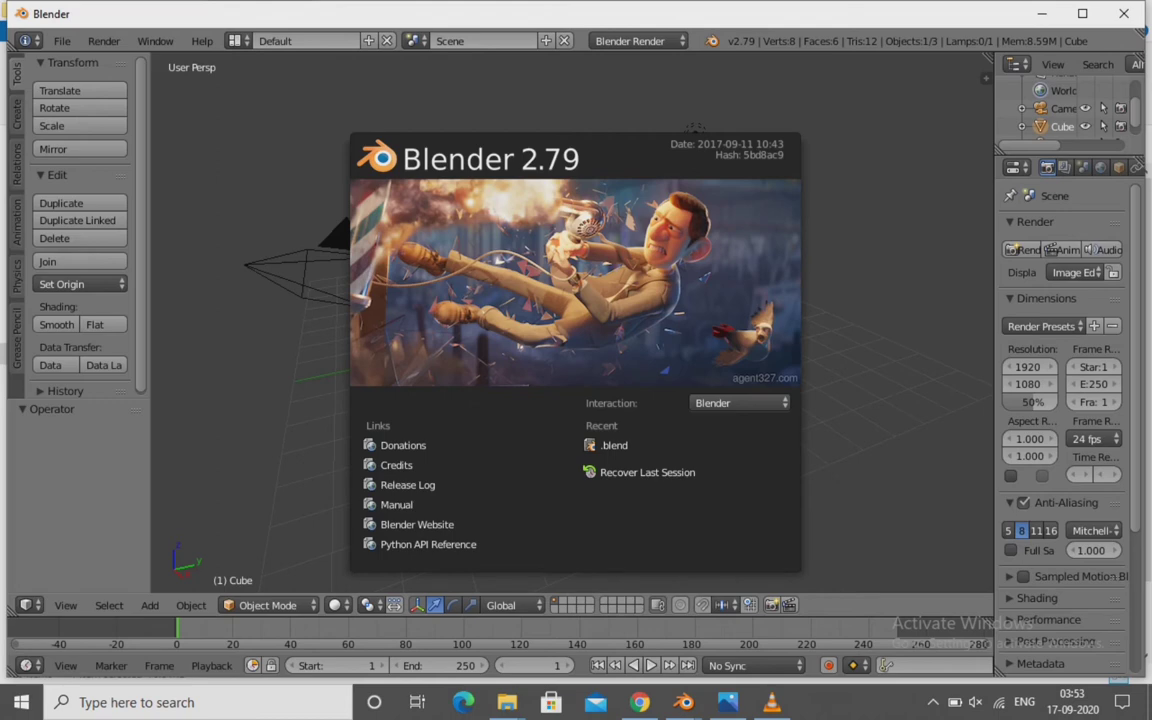
# Dismiss the splash, look through the Add and View menus, and switch the render engine to Cycles Render
pyautogui.press('Escape')
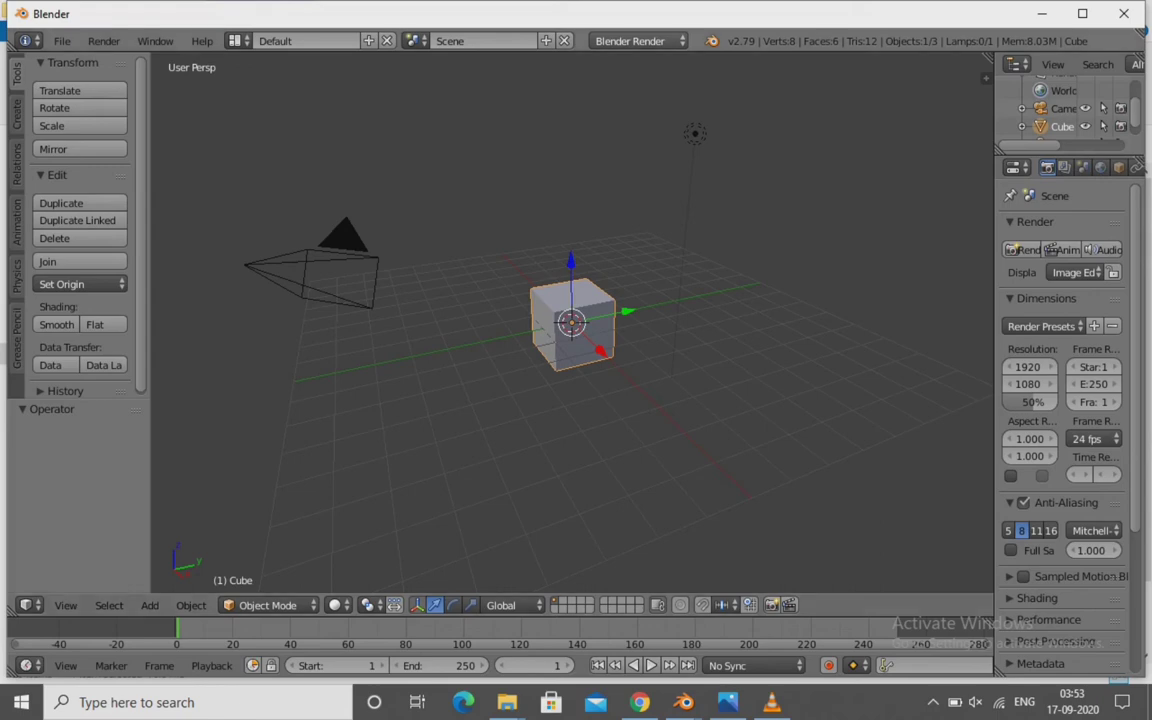
pyautogui.click(149, 605)
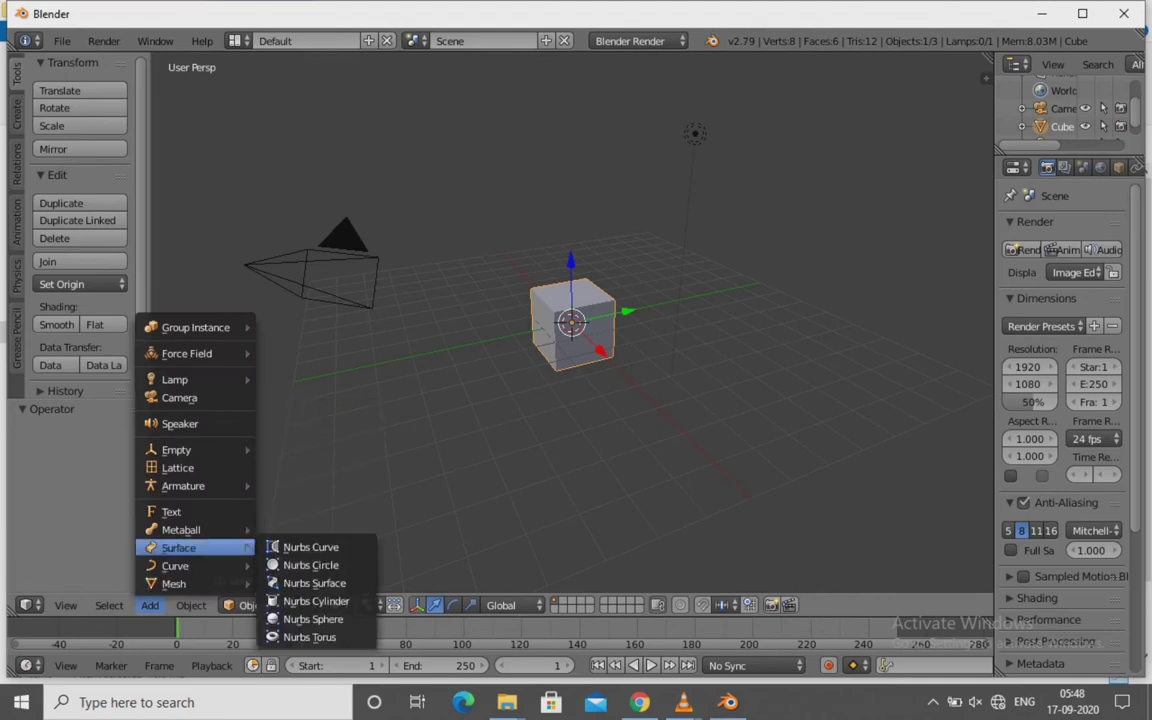
pyautogui.press('Escape')
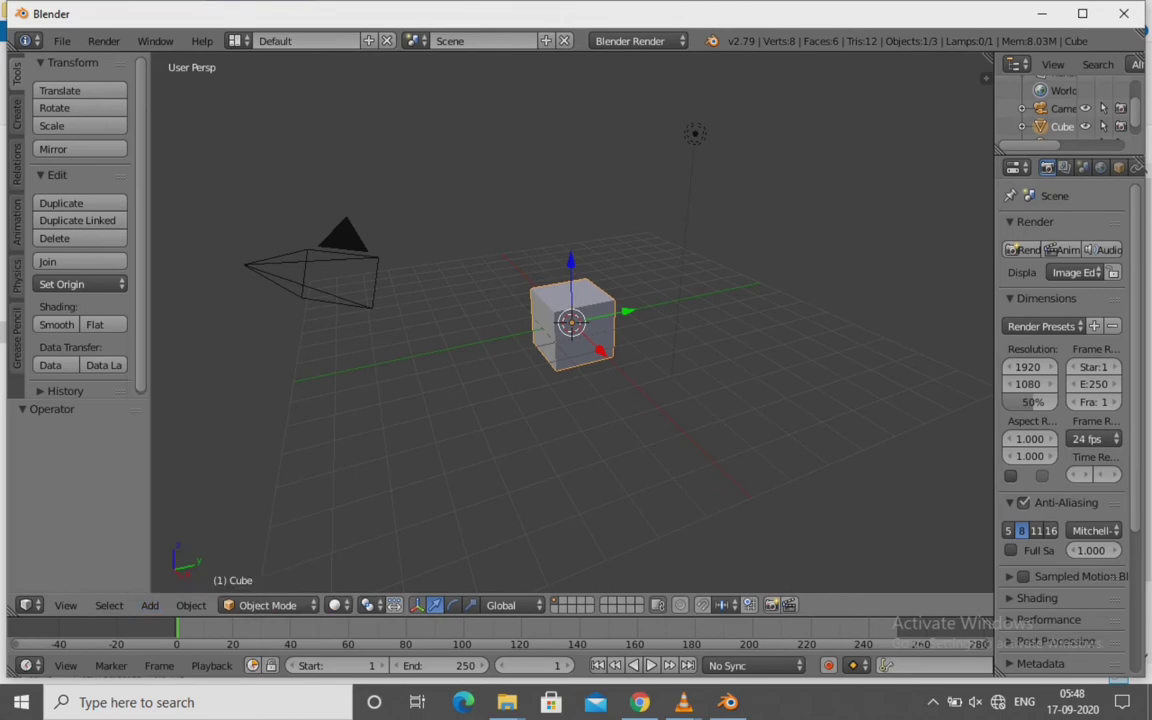
pyautogui.click(65, 605)
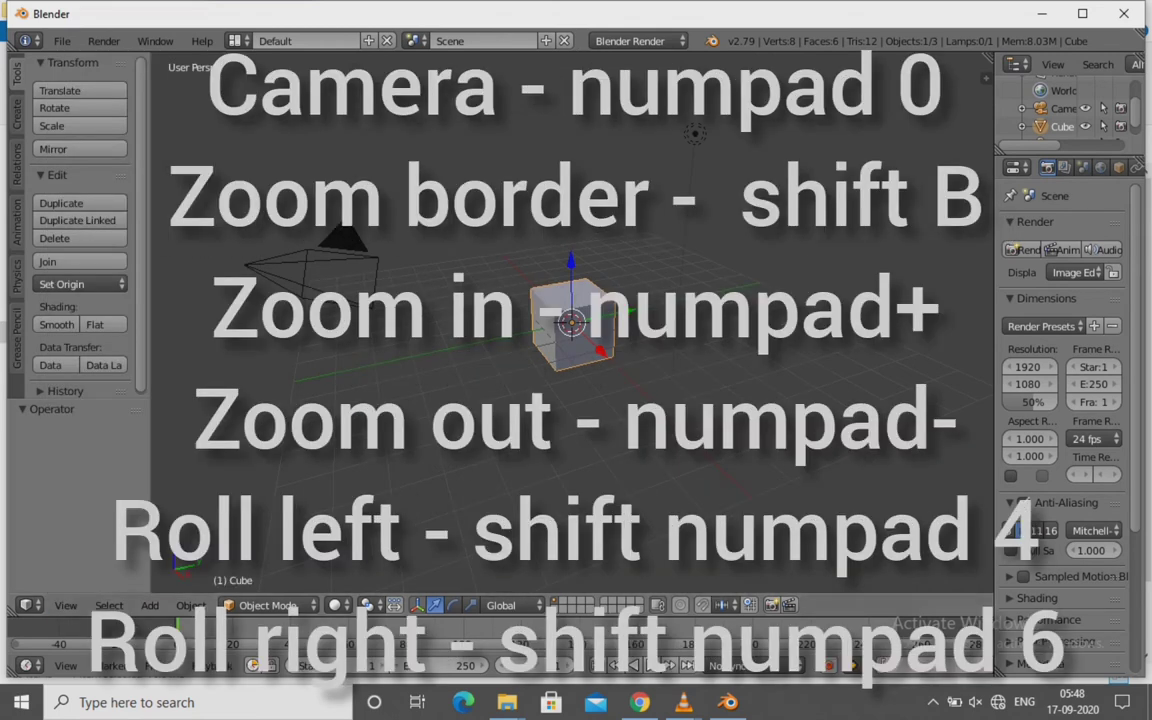
pyautogui.click(640, 41)
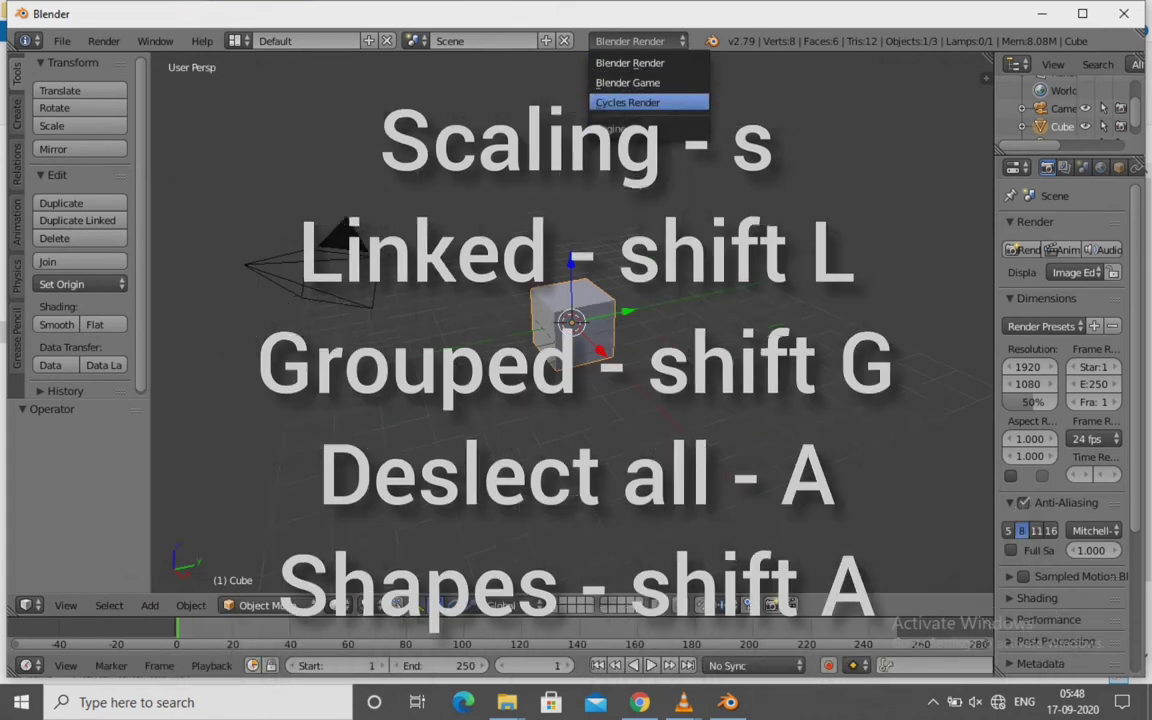
pyautogui.click(680, 102)
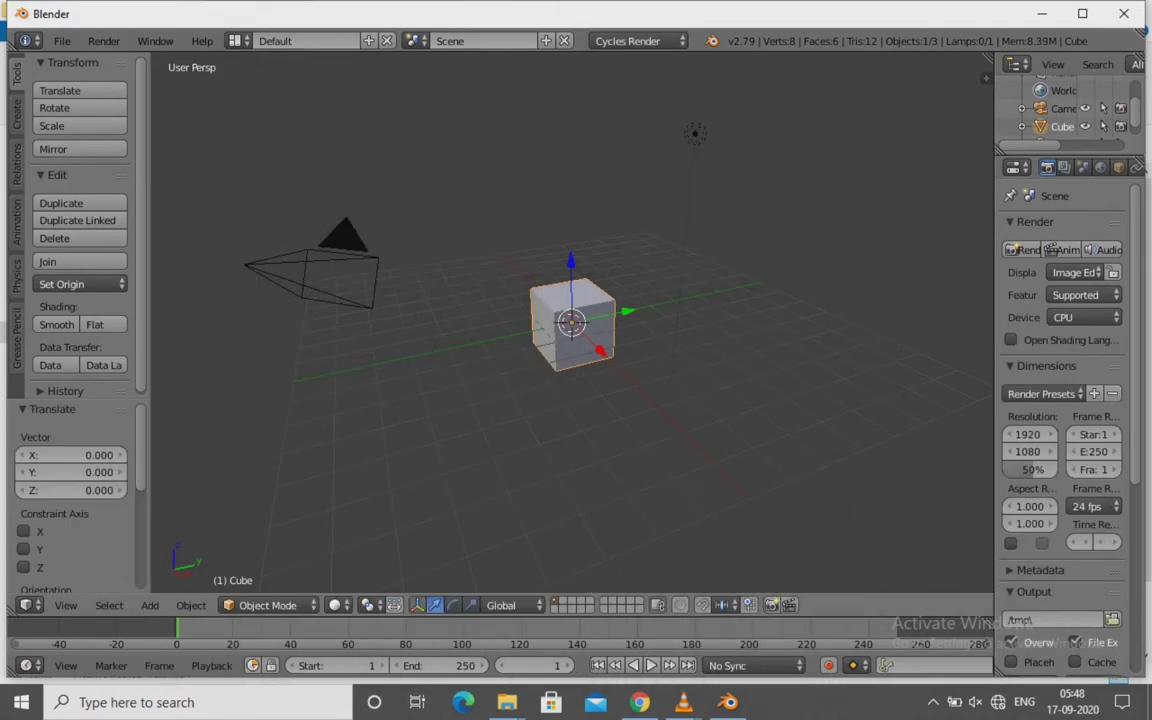
# Delete the default cube and add a UV sphere
pyautogui.press('x')
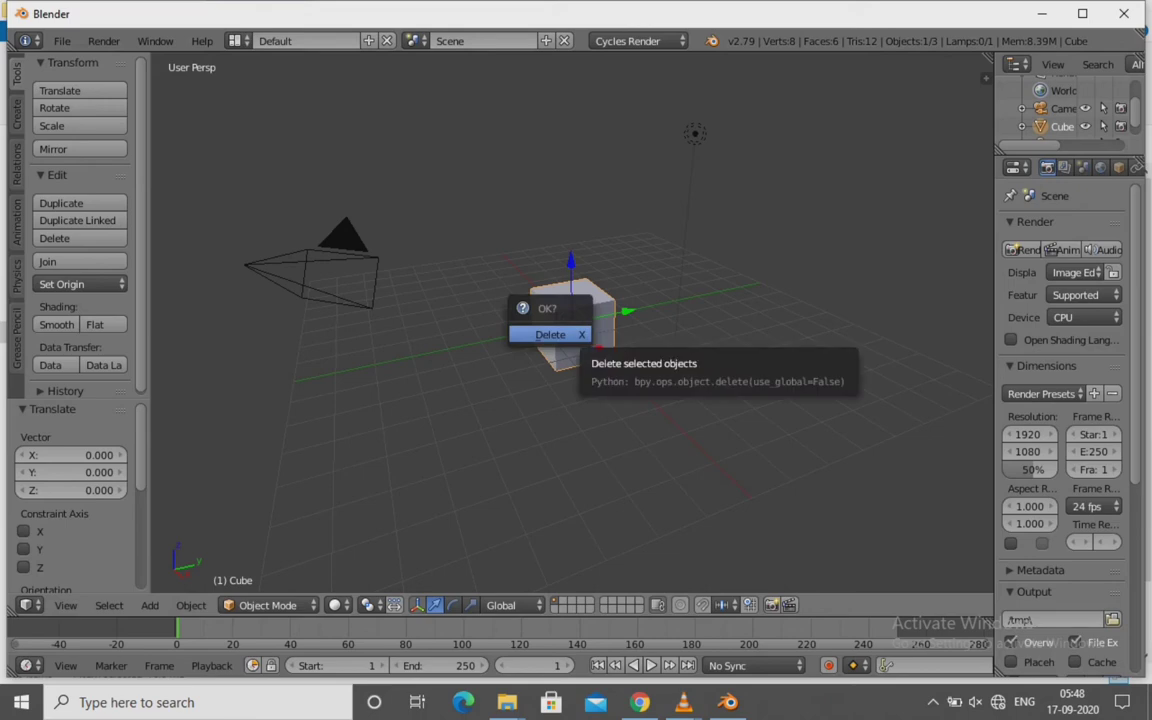
pyautogui.click(550, 334)
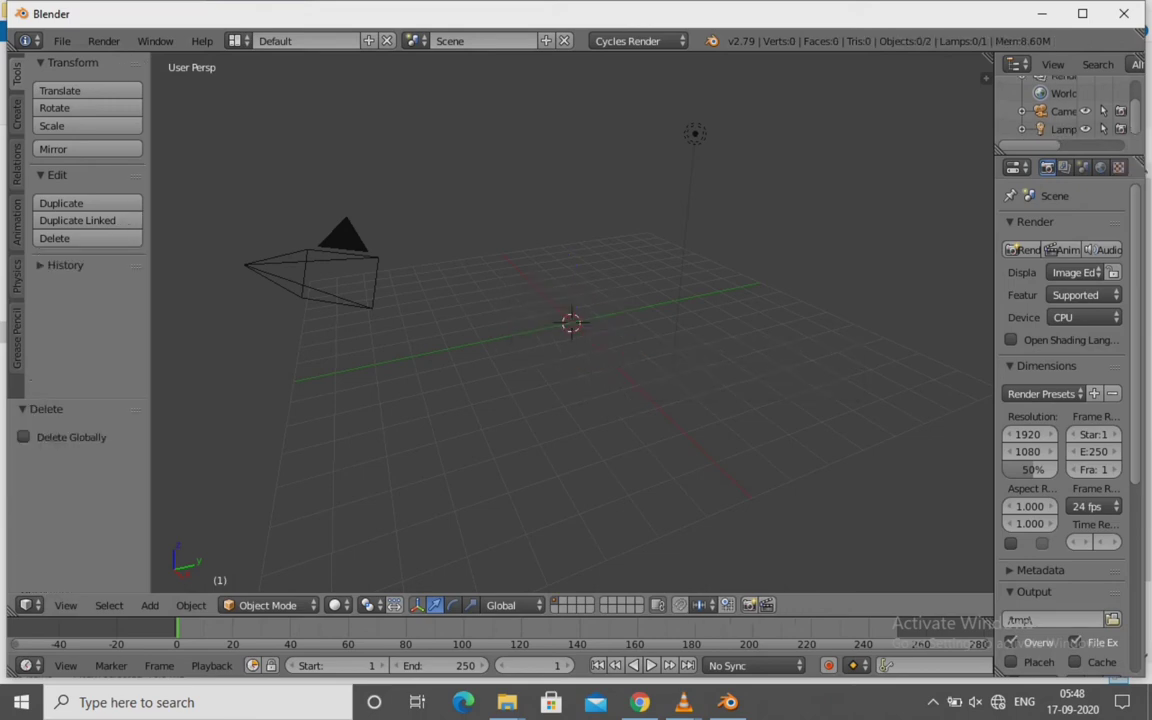
pyautogui.click(16, 112)
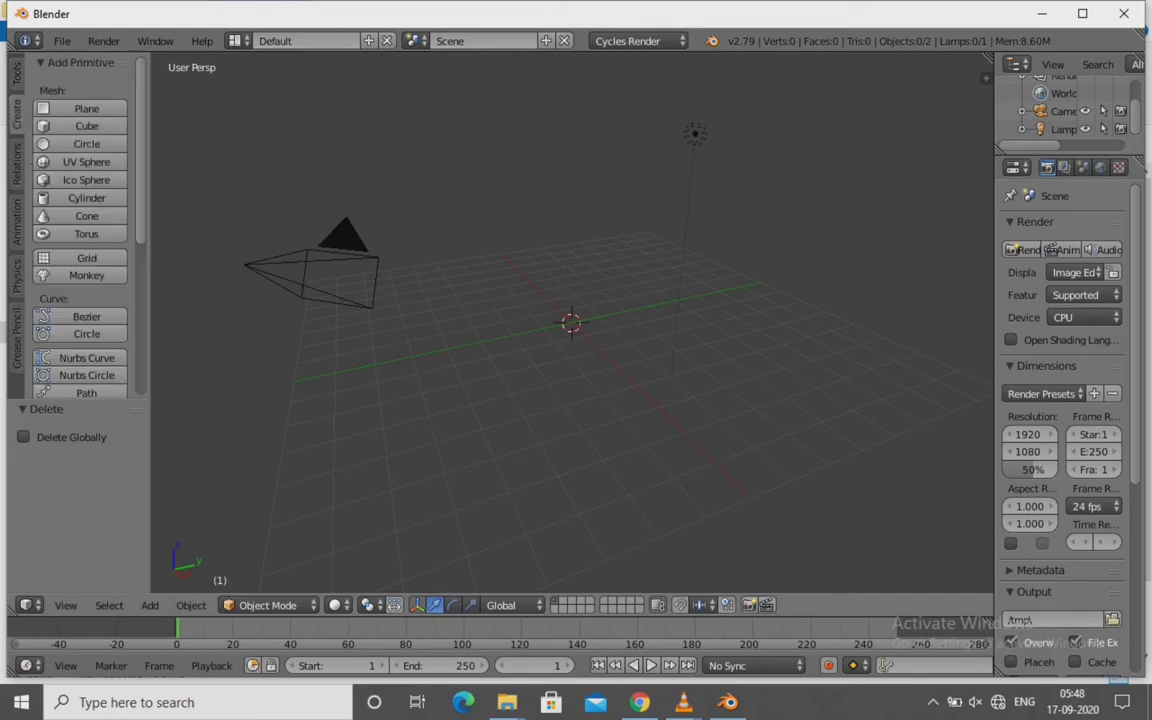
pyautogui.click(86, 161)
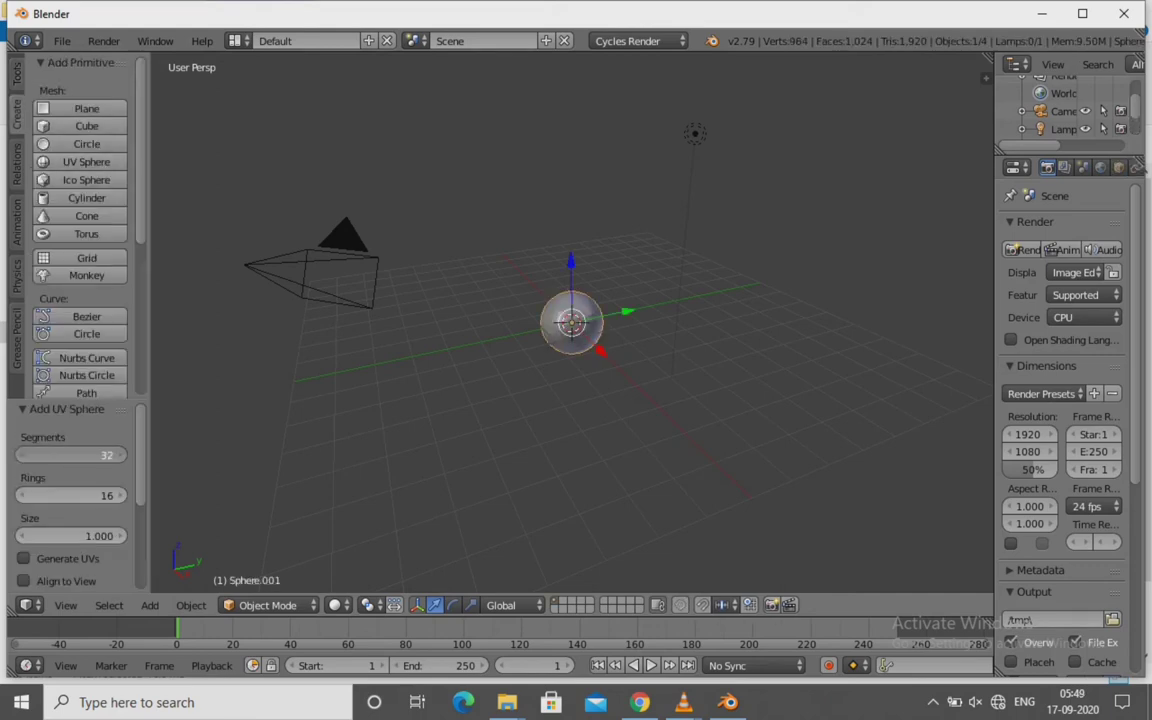
# Give the sphere 200 segments and 100 rings, then widen the properties column
pyautogui.click(70, 455)
pyautogui.press('BackSpace')
pyautogui.write('2')
pyautogui.write('00')
pyautogui.press('Return')
pyautogui.click(70, 495)
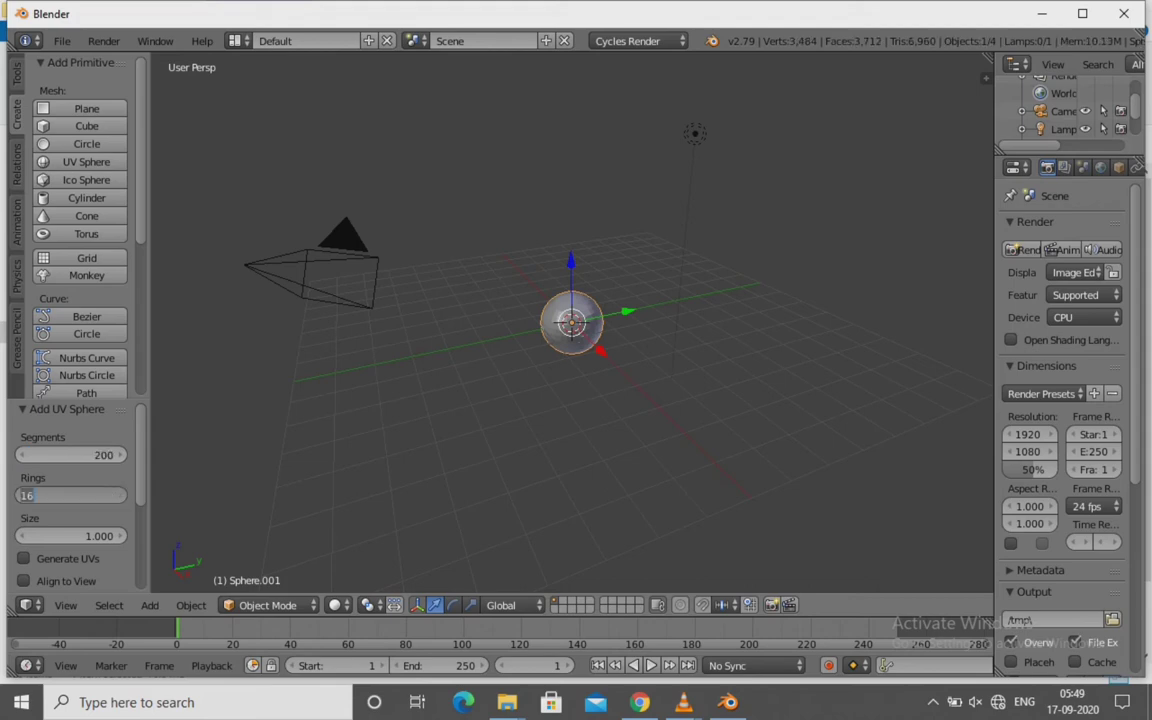
pyautogui.press('BackSpace')
pyautogui.write('00')
pyautogui.press('Return')
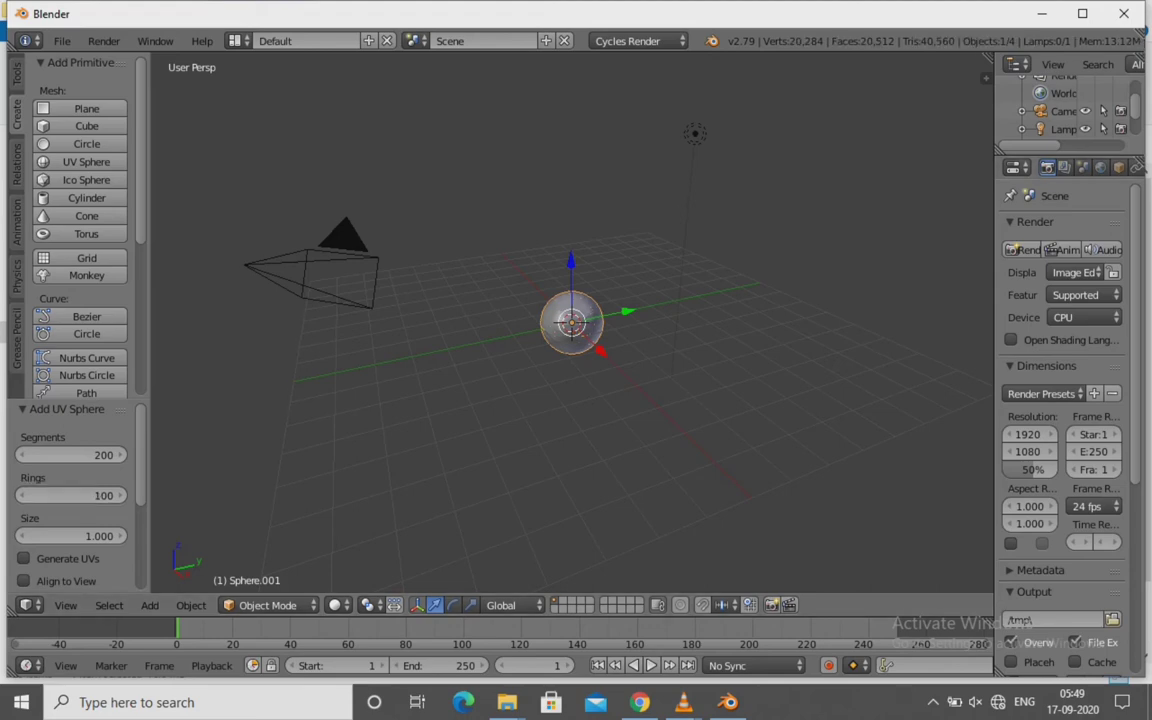
pyautogui.moveTo(995, 350); pyautogui.dragTo(860, 350)
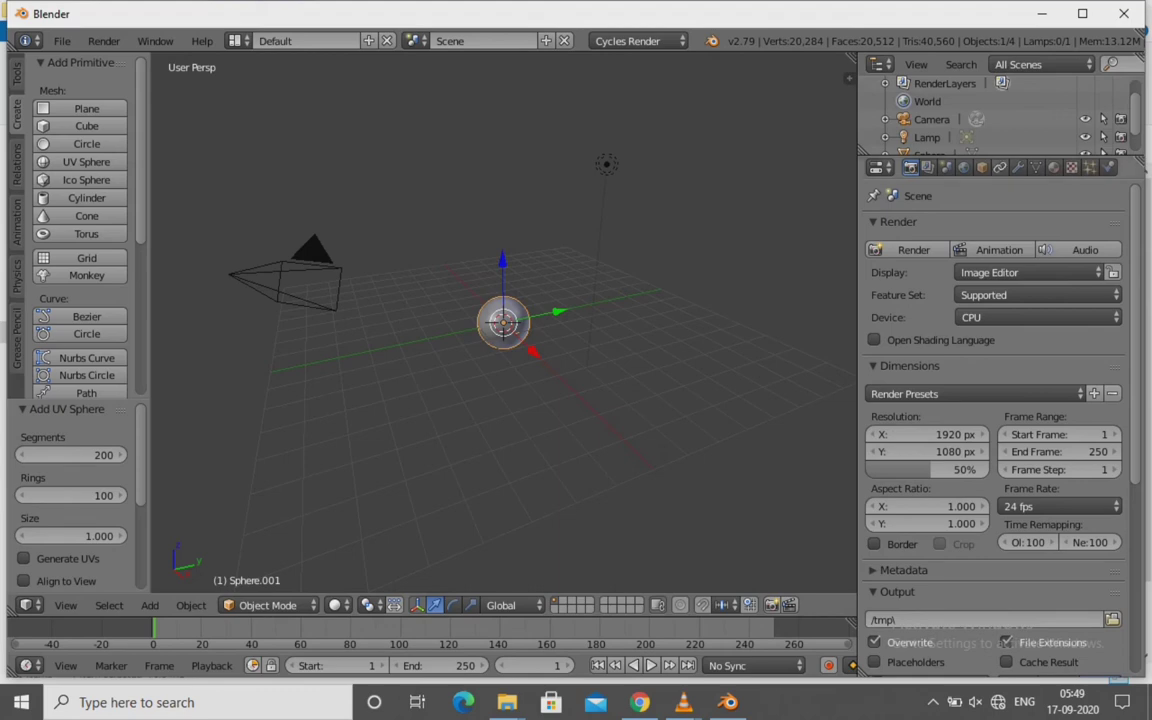
# Browse the sphere's modifier list without adding one, then shade Sphere.001 smooth
pyautogui.click(1018, 167)
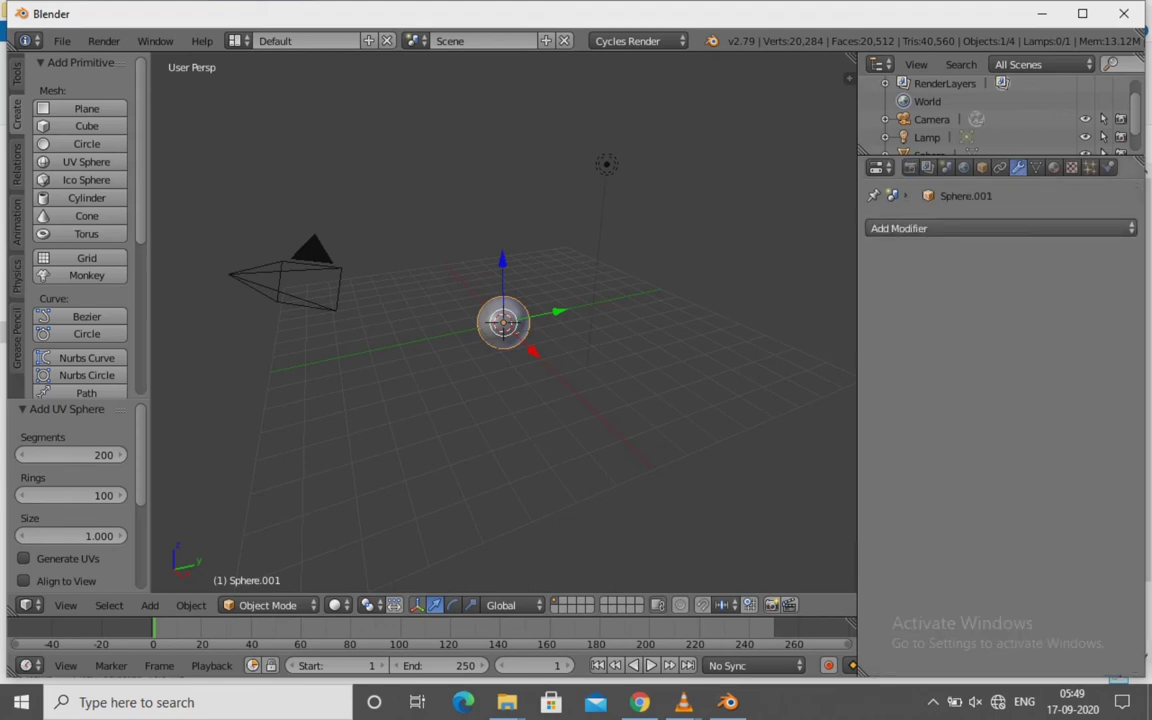
pyautogui.click(998, 228)
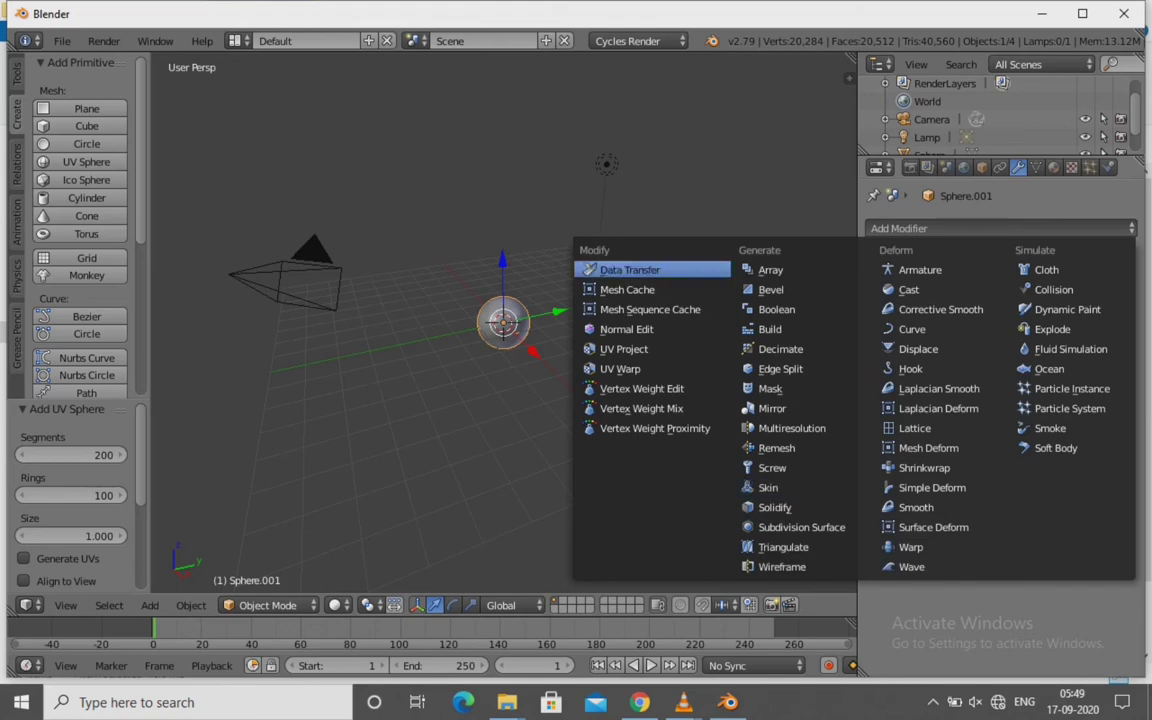
pyautogui.press('Escape')
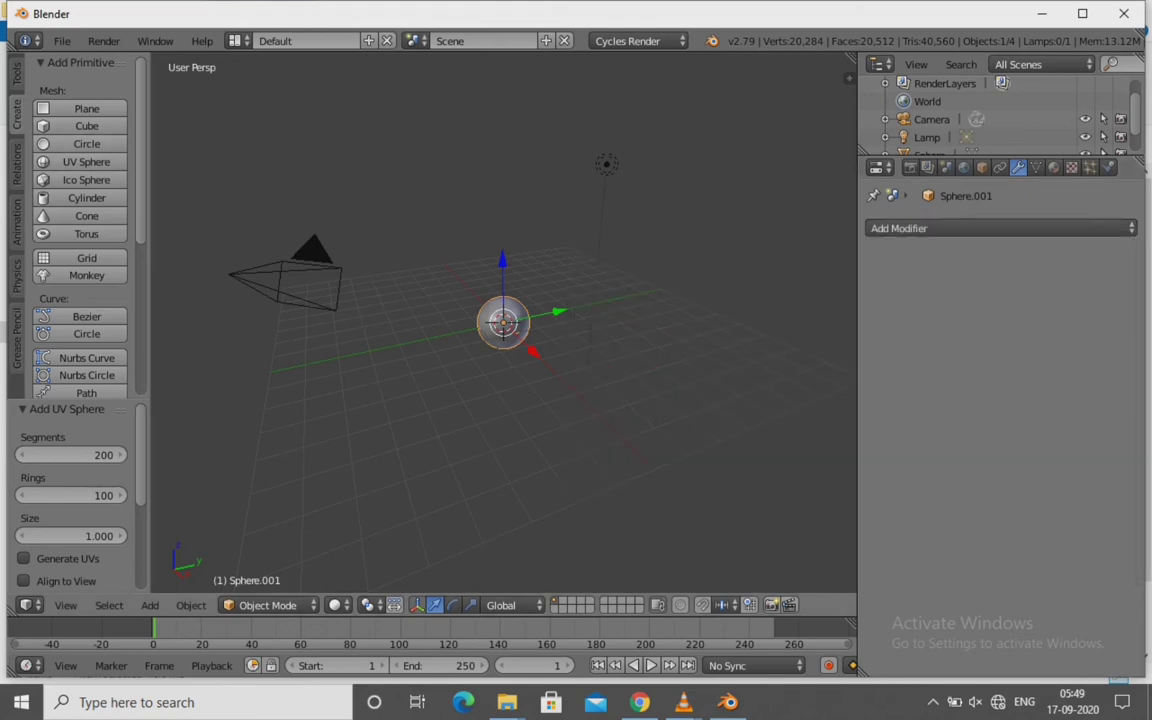
pyautogui.click(16, 75)
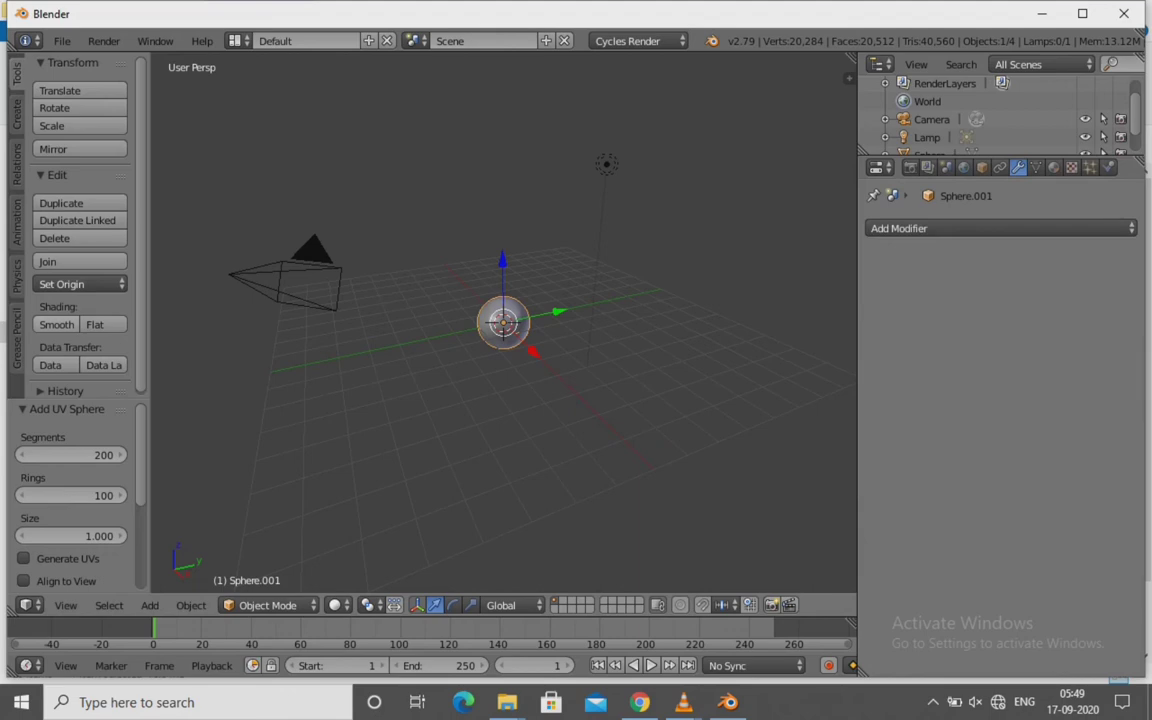
pyautogui.click(56, 324)
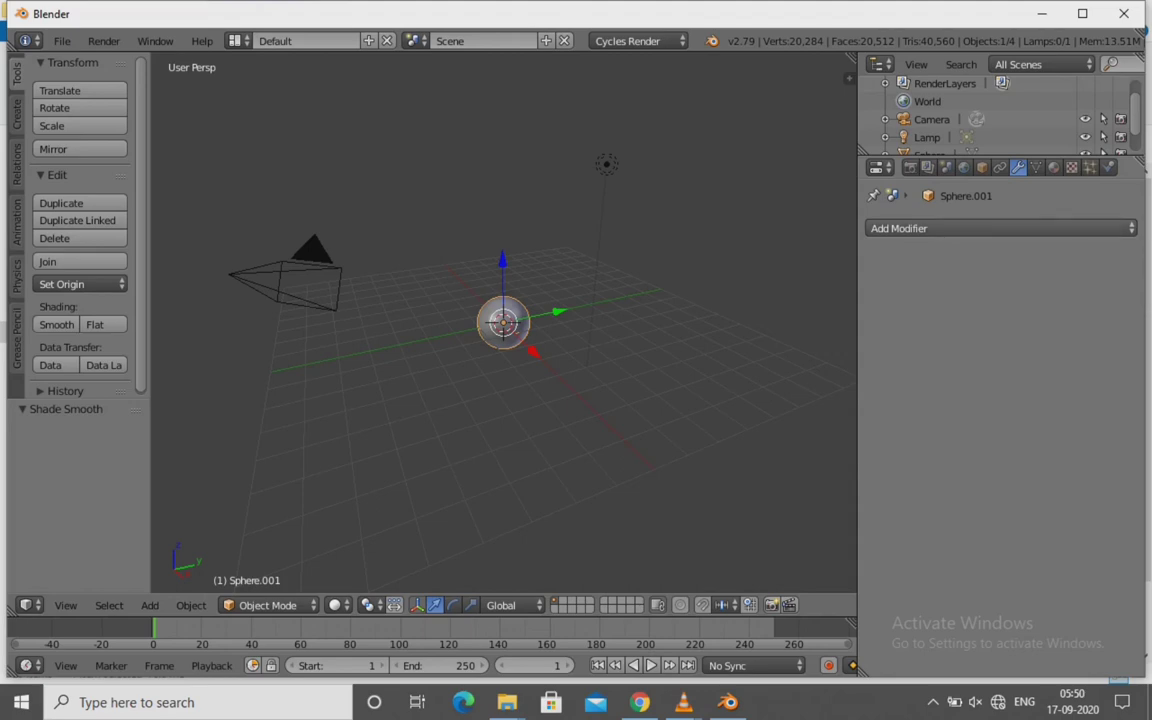
# Add a Solidify modifier with thickness 0.027, re-apply smooth shading, and add a plane
pyautogui.click(950, 228)
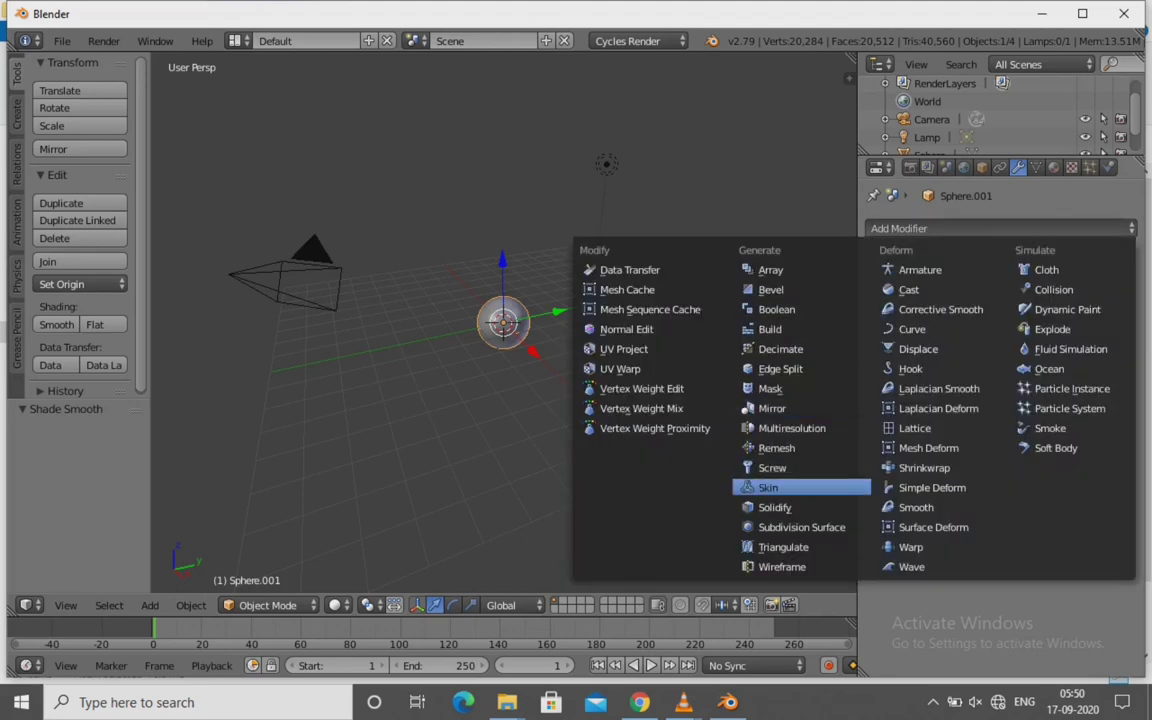
pyautogui.click(774, 507)
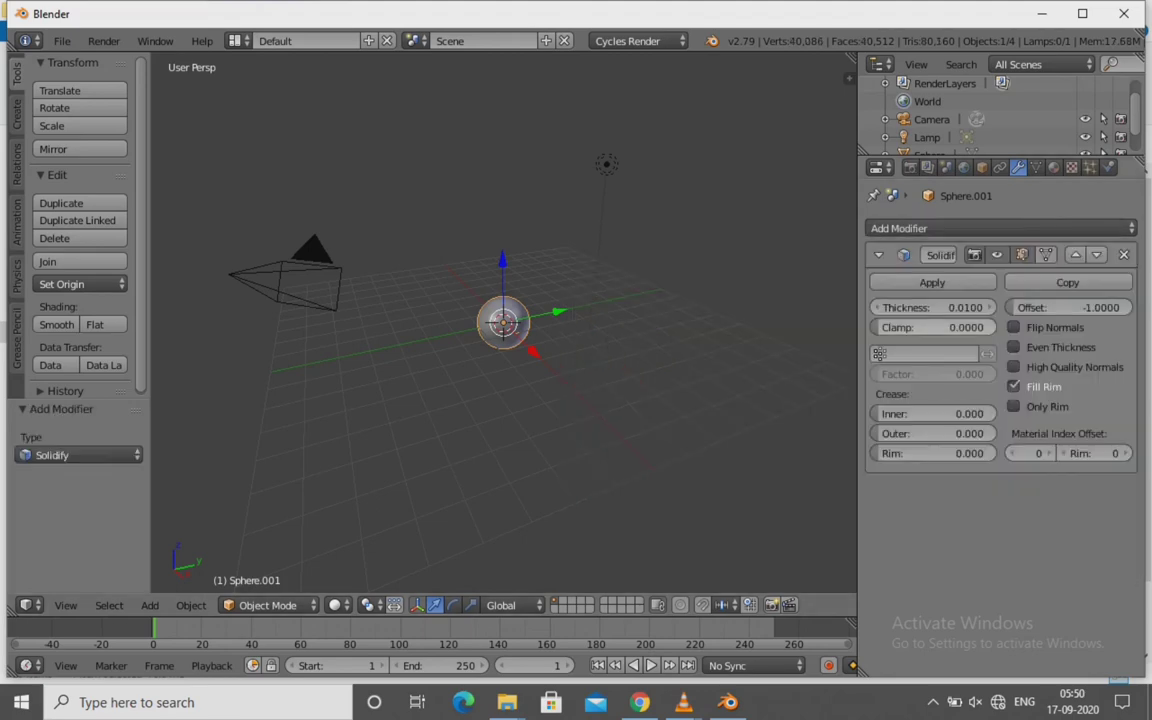
pyautogui.moveTo(935, 307); pyautogui.dragTo(942, 307)
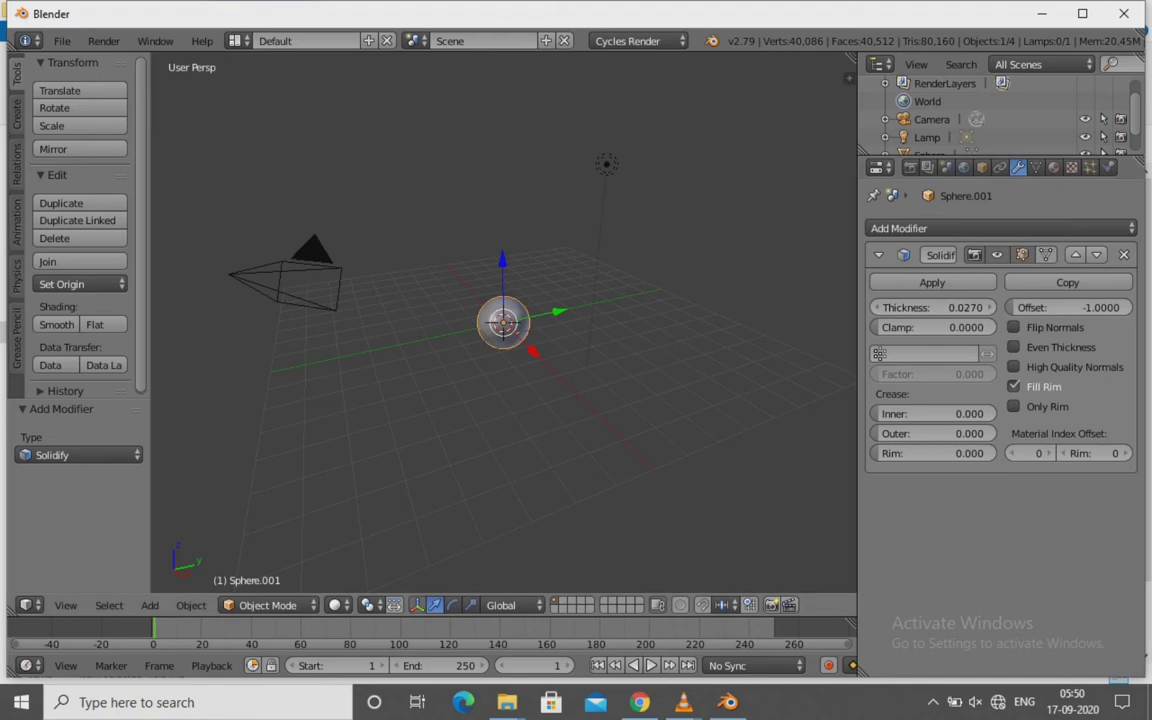
pyautogui.click(56, 324)
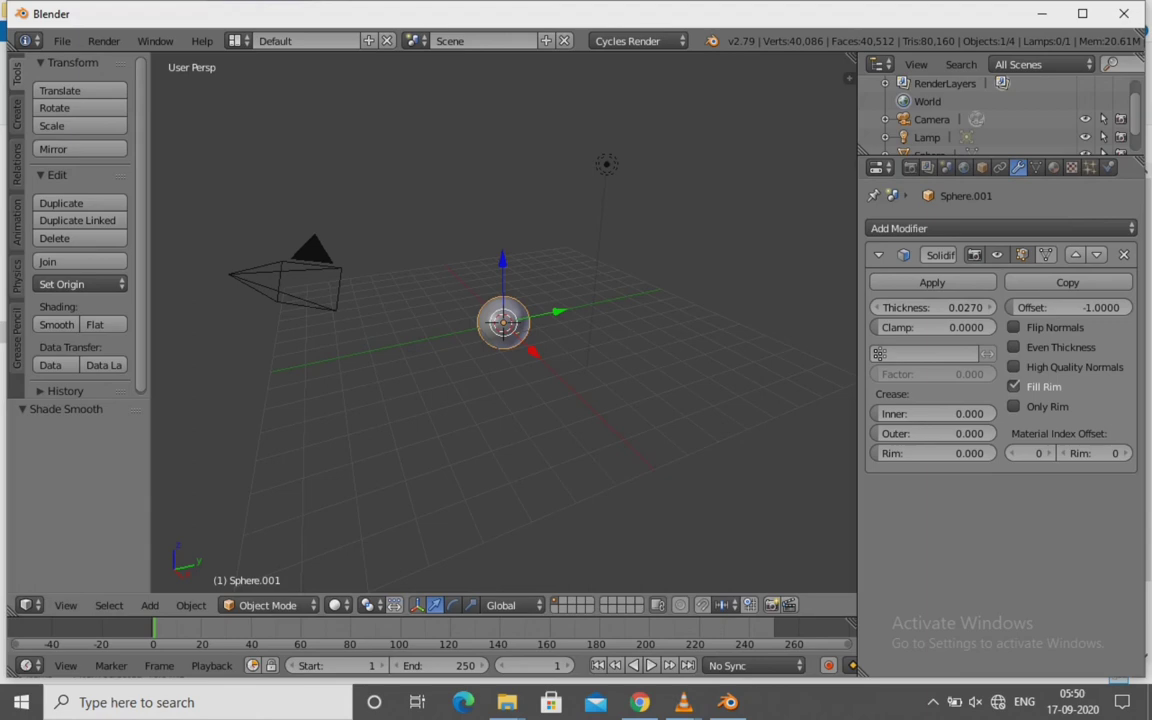
pyautogui.click(16, 110)
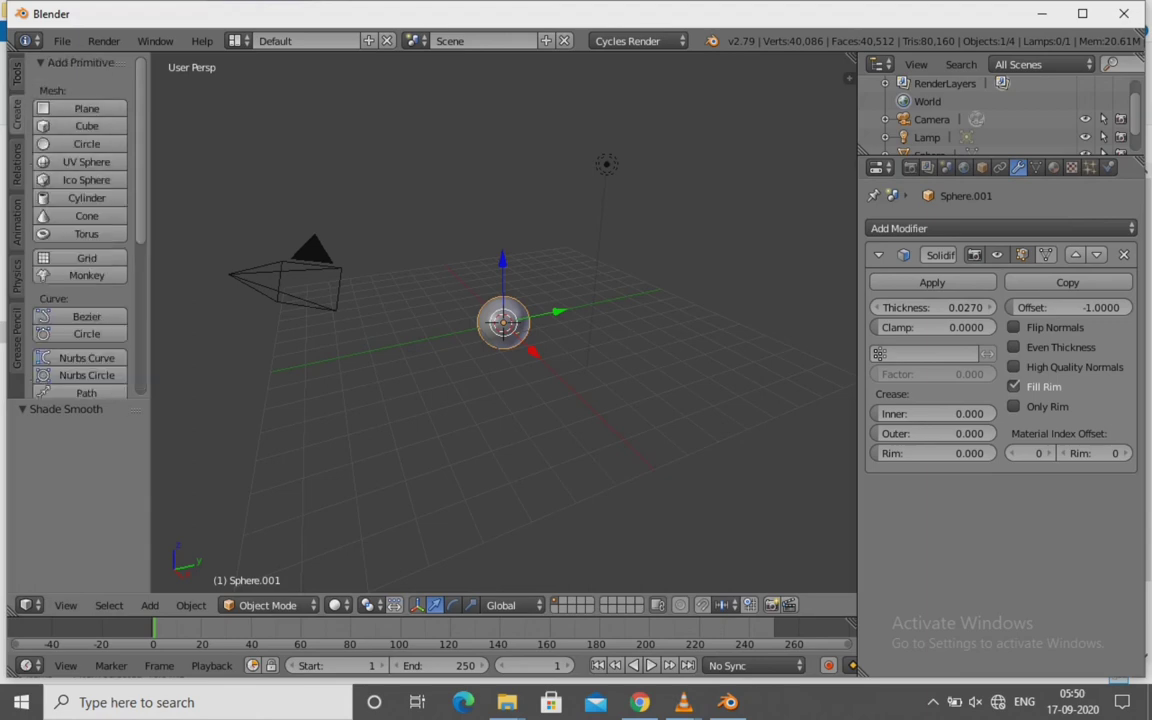
pyautogui.click(86, 108)
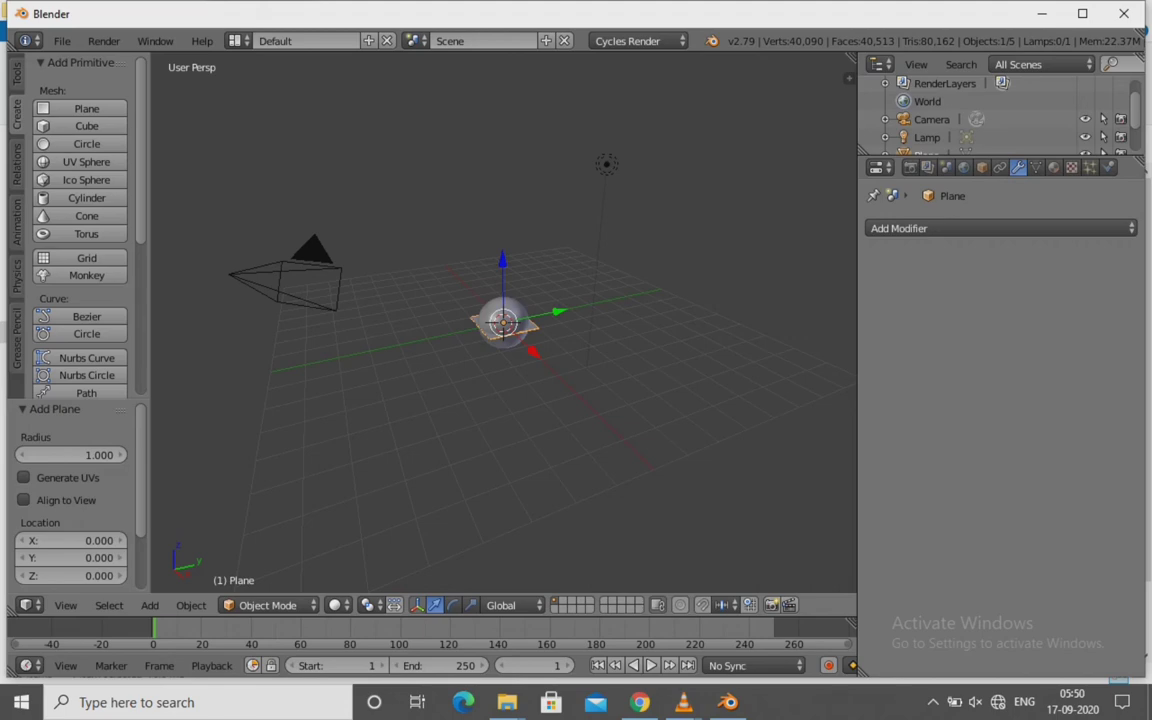
# Try moving the plane freely and along Y, then constrain the last move to X
pyautogui.press('g')
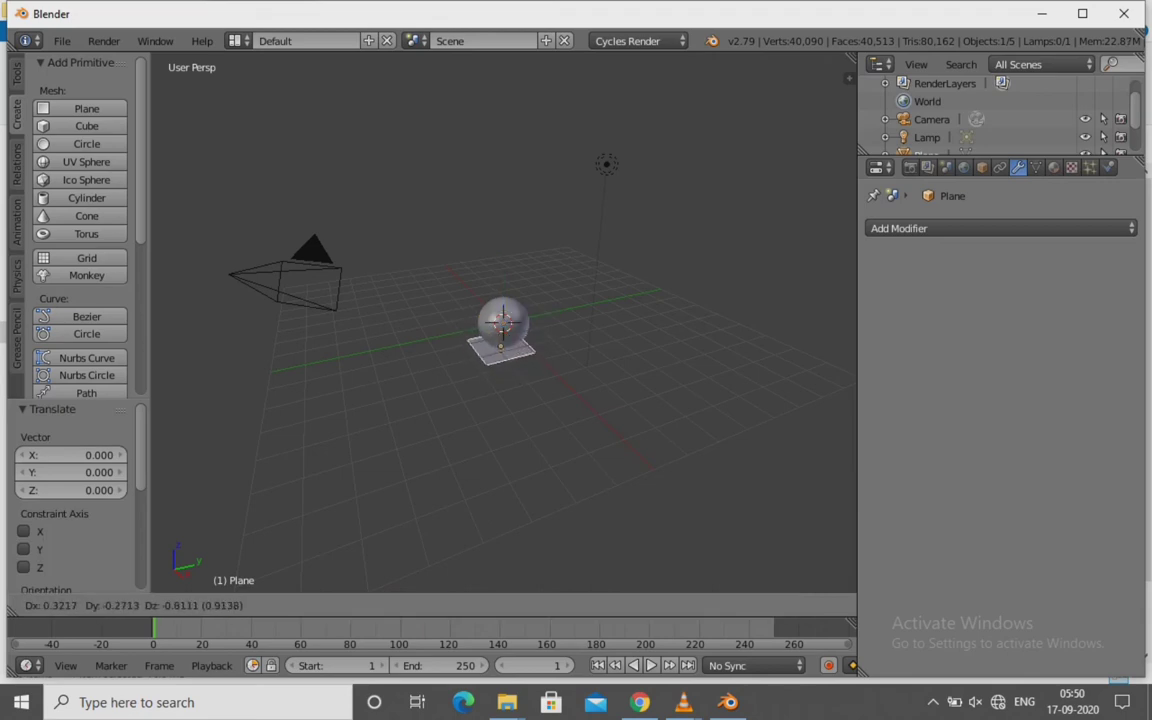
pyautogui.press('Return')
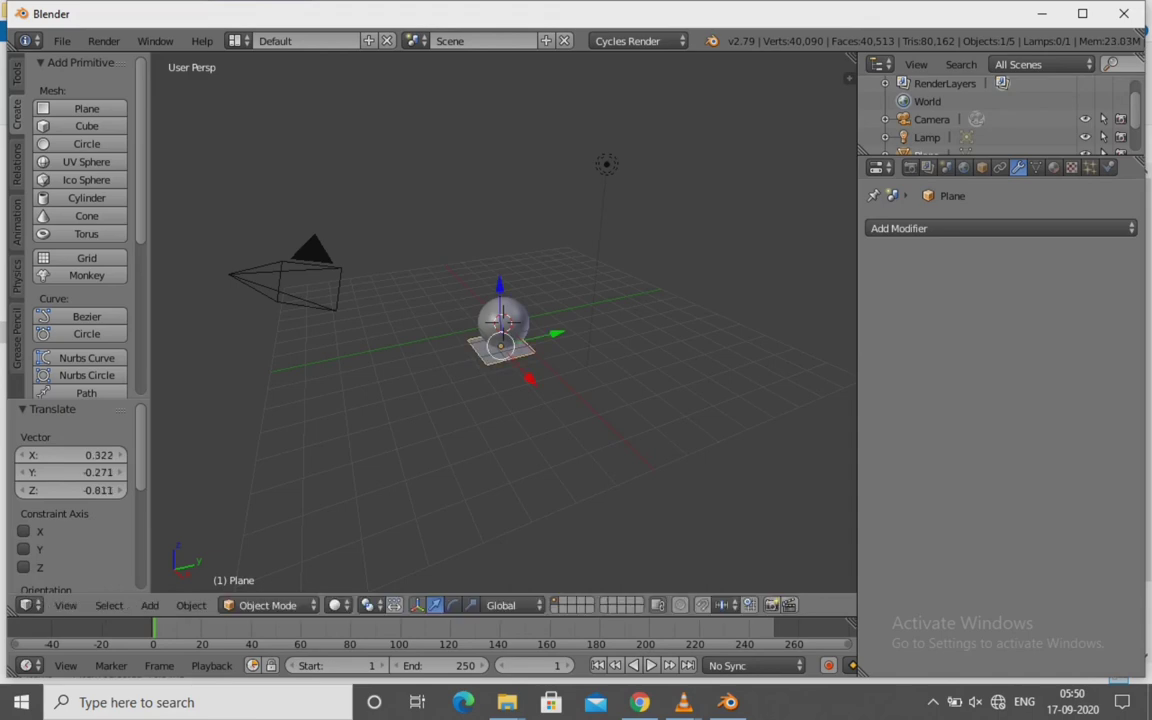
pyautogui.press('g')
pyautogui.press('y')
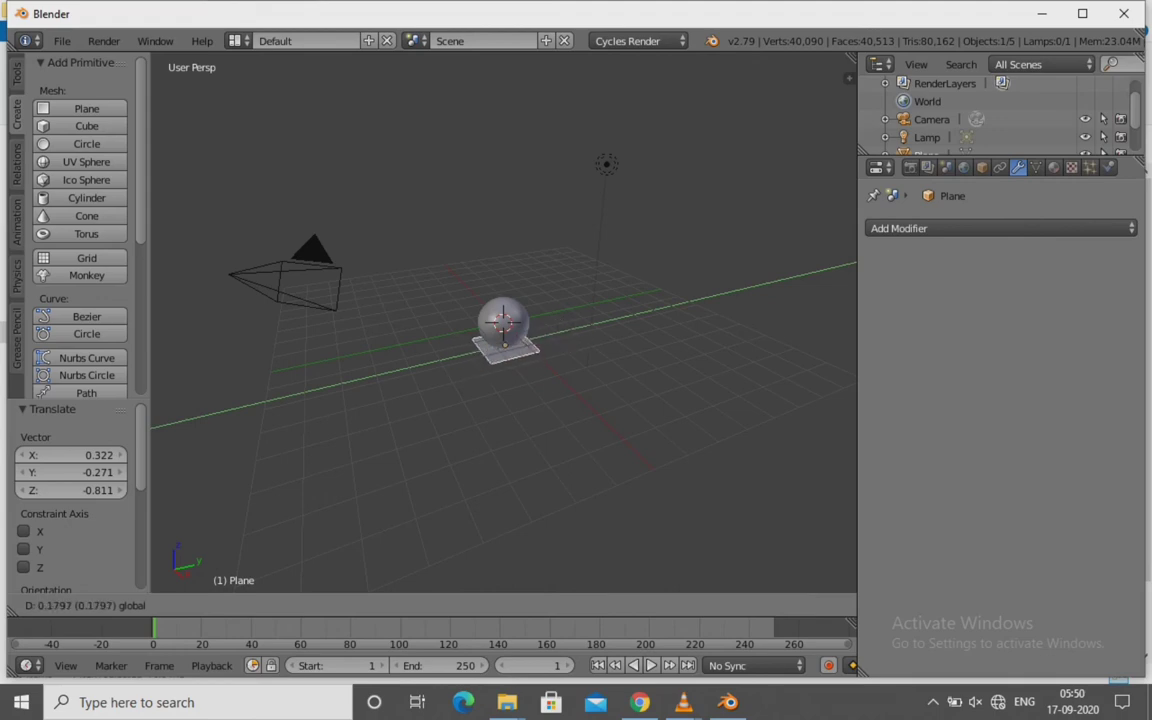
pyautogui.press('Return')
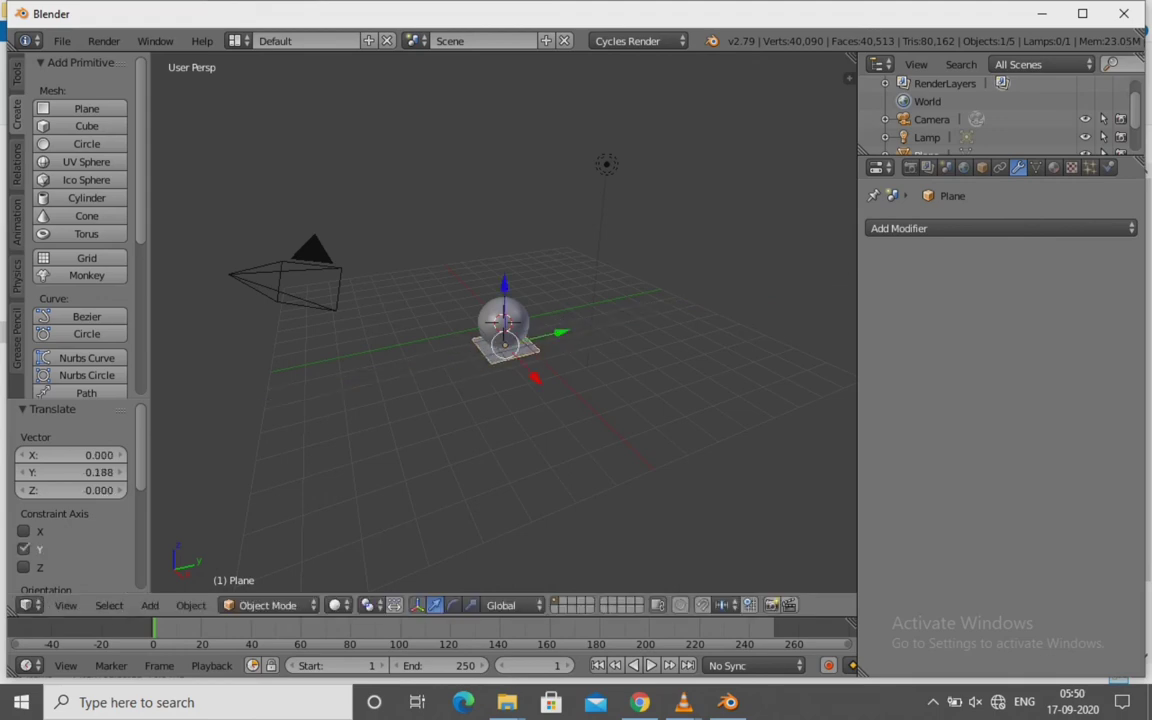
pyautogui.click(23, 531)
# Place the 3D cursor on the grid, clear the X constraint, and start scaling the plane
pyautogui.click(494, 392)
pyautogui.scroll(-2, 500, 330)
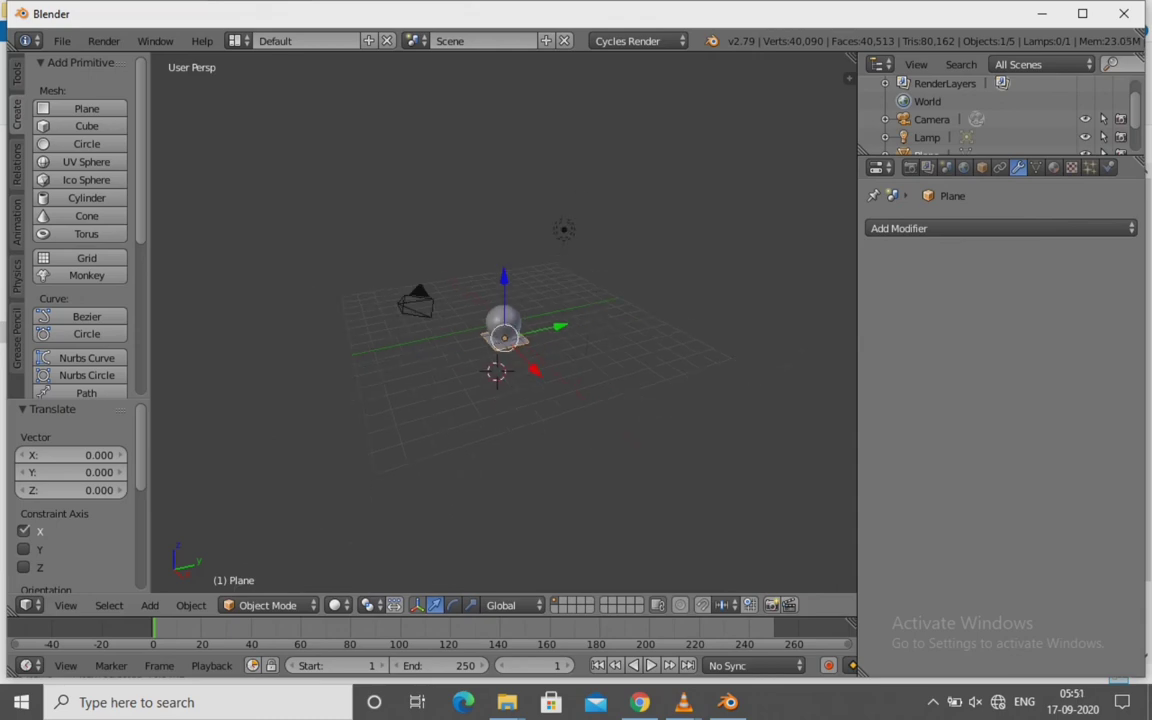
pyautogui.scroll(-1, 500, 330)
pyautogui.scroll(-1, 500, 330)
pyautogui.scroll(-1, 500, 330)
pyautogui.scroll(1, 503, 330)
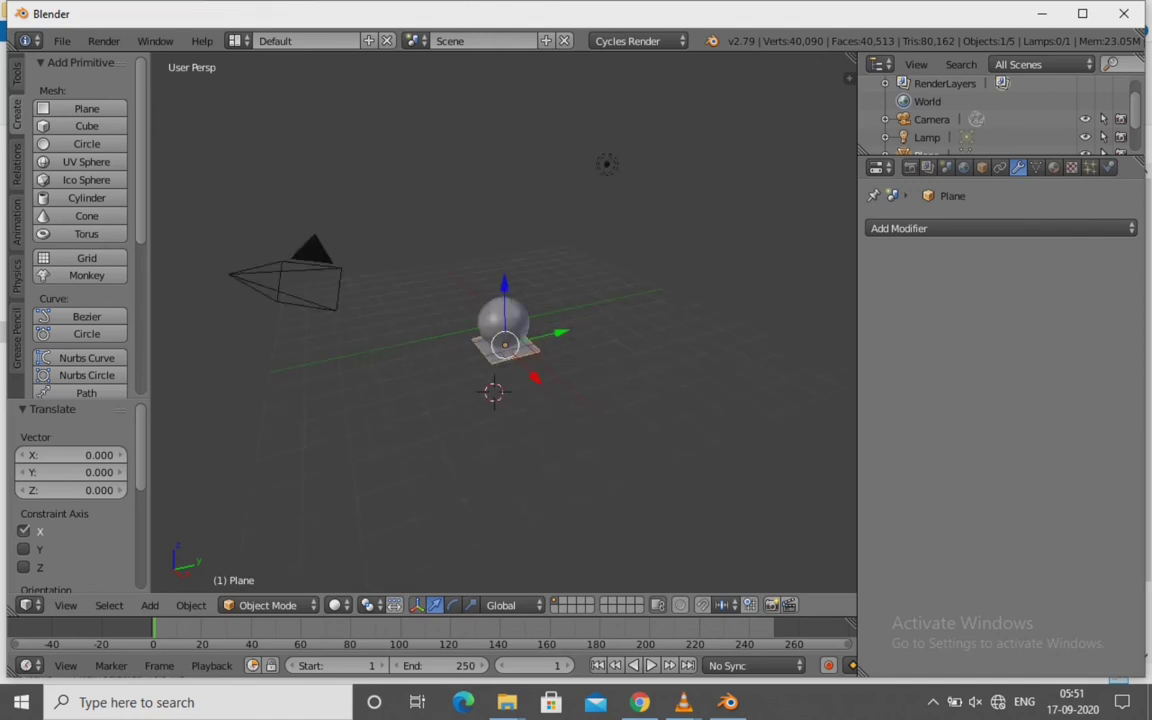
pyautogui.scroll(3, 503, 330)
pyautogui.scroll(3, 503, 330)
pyautogui.scroll(-3, 503, 330)
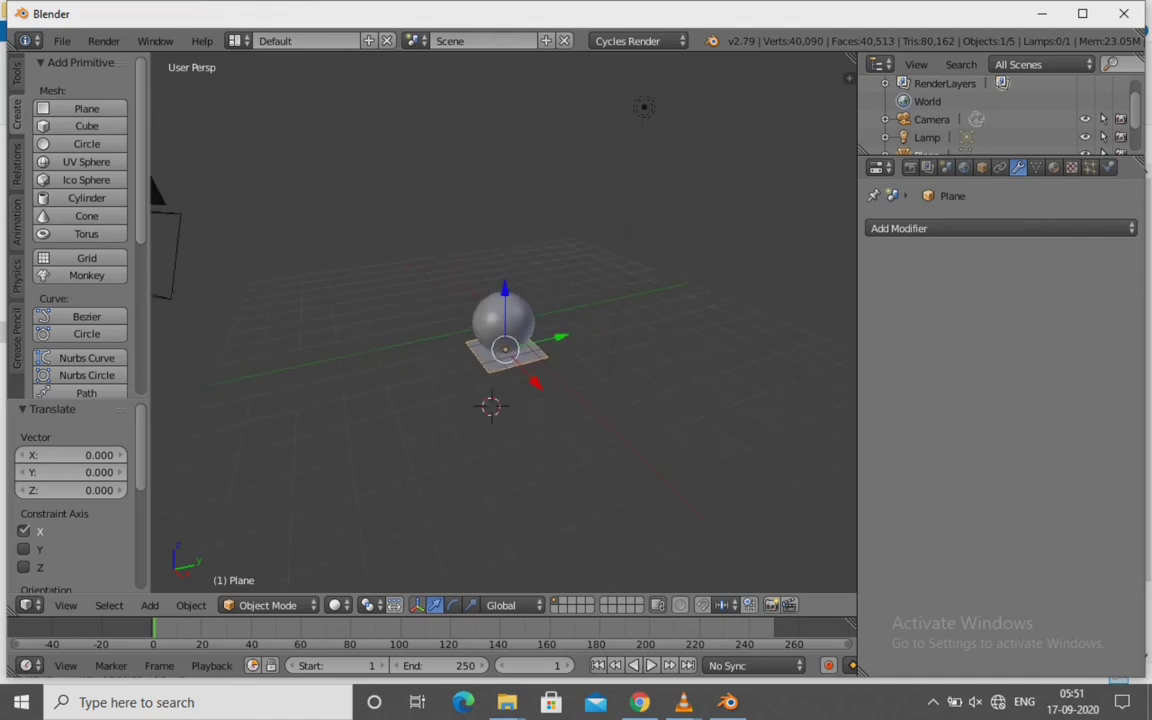
pyautogui.scroll(-2, 503, 330)
pyautogui.scroll(1, 503, 330)
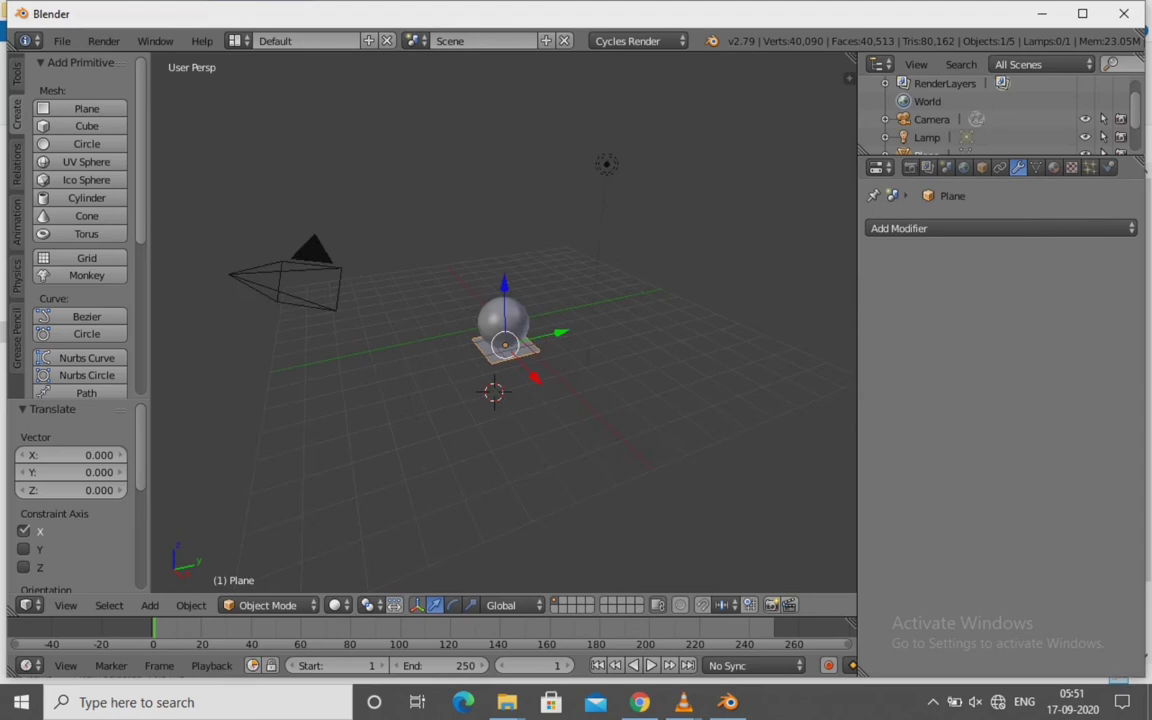
pyautogui.scroll(2, 503, 330)
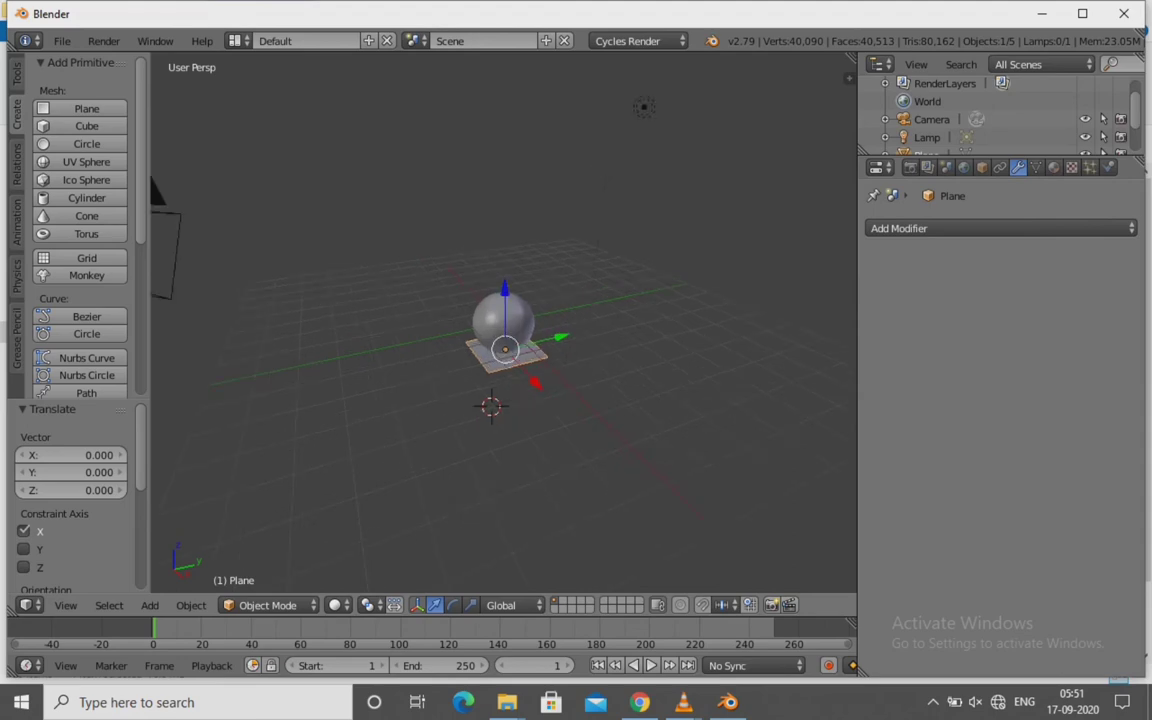
pyautogui.click(23, 531)
pyautogui.press('s')
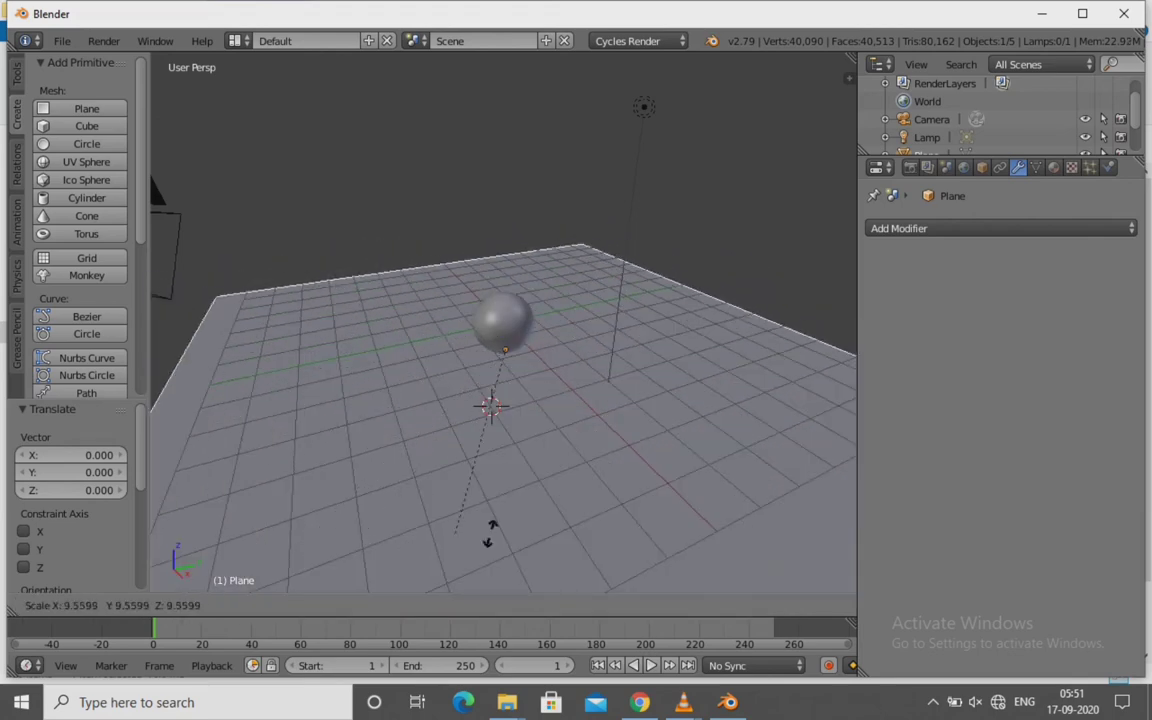
pyautogui.click(818, 313)
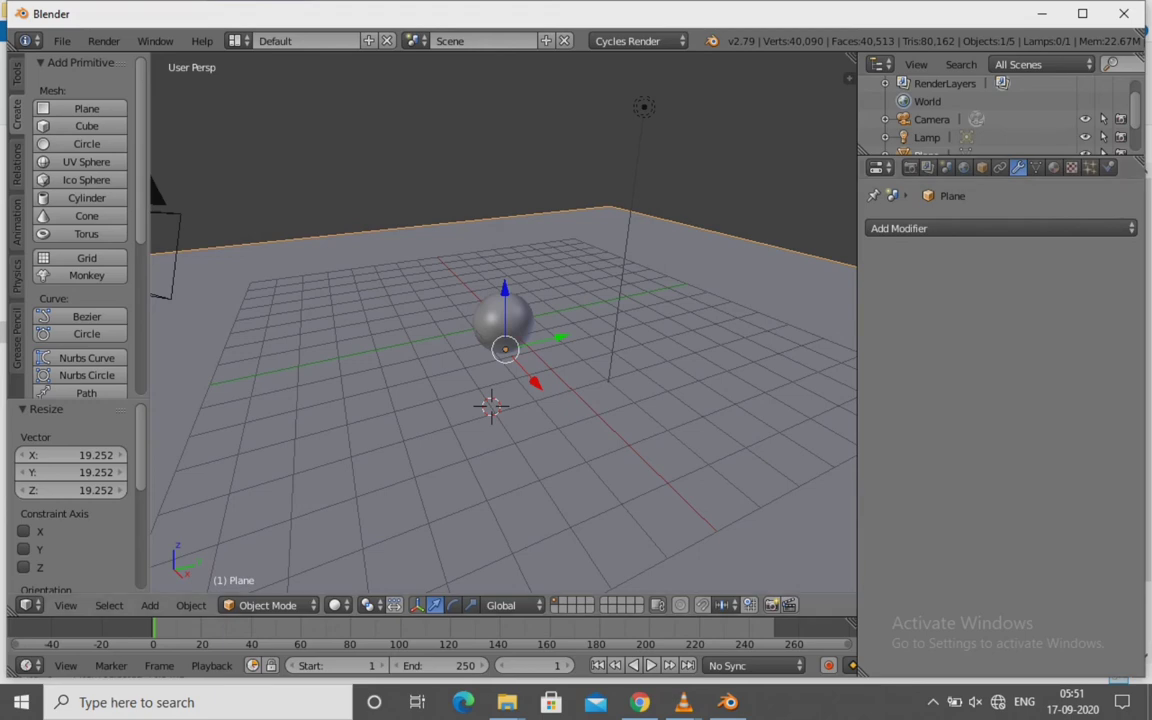
pyautogui.press('g')
pyautogui.press('Return')
pyautogui.scroll(-3, 500, 330)
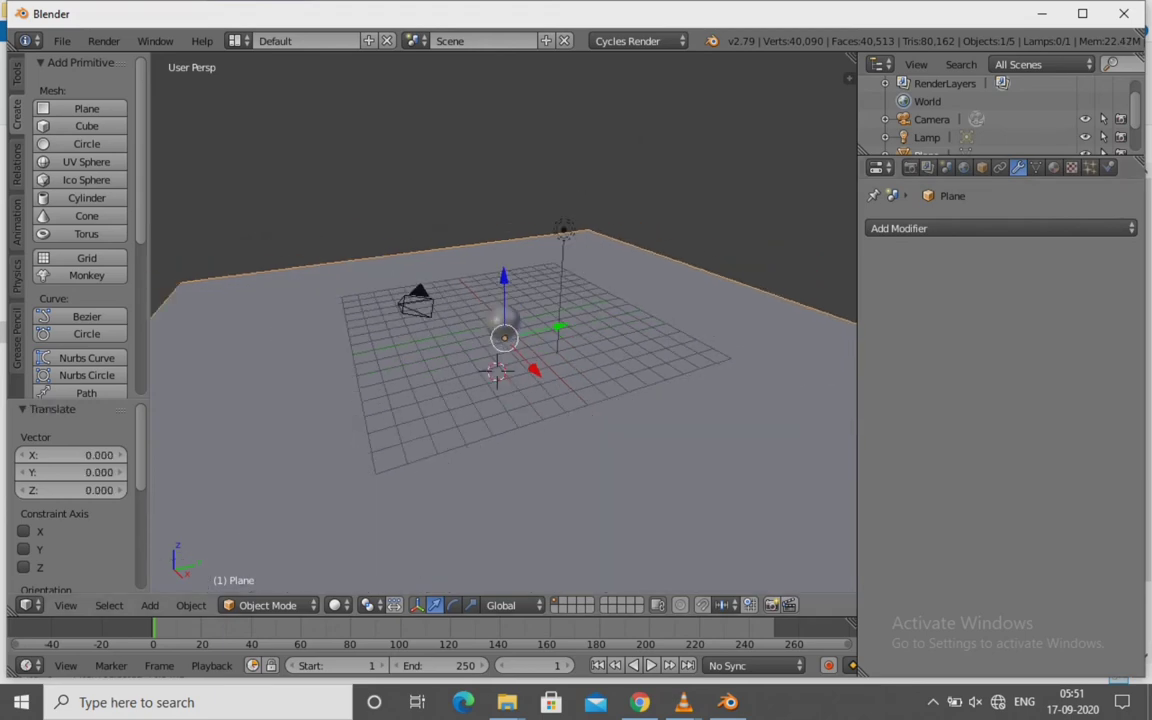
pyautogui.press('s')
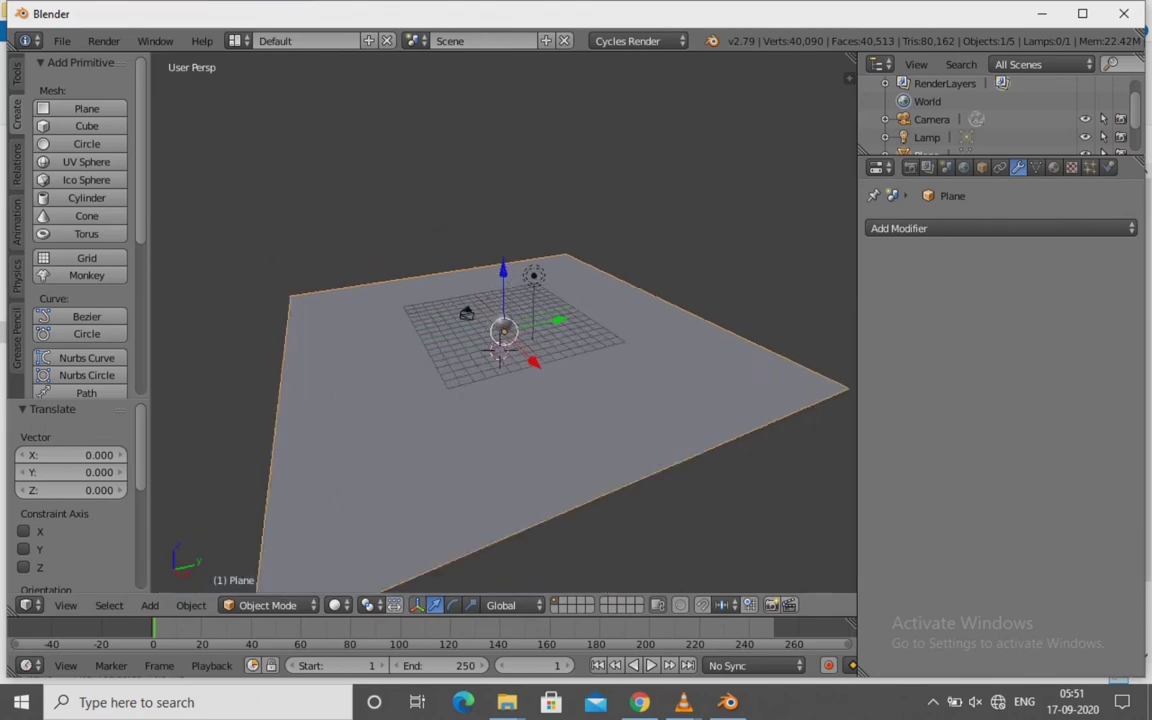
pyautogui.press('Escape')
pyautogui.scroll(3, 500, 330)
pyautogui.scroll(1, 500, 330)
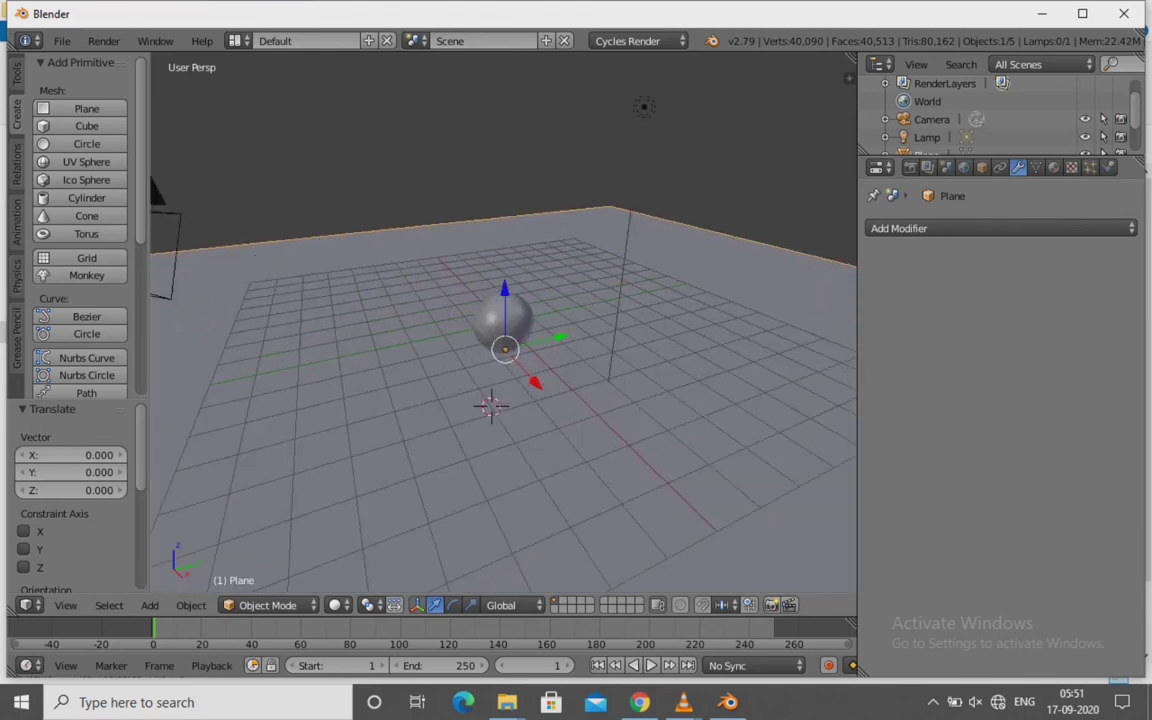
pyautogui.scroll(-3, 500, 330)
pyautogui.scroll(1, 500, 330)
pyautogui.scroll(2, 500, 330)
pyautogui.scroll(3, 500, 330)
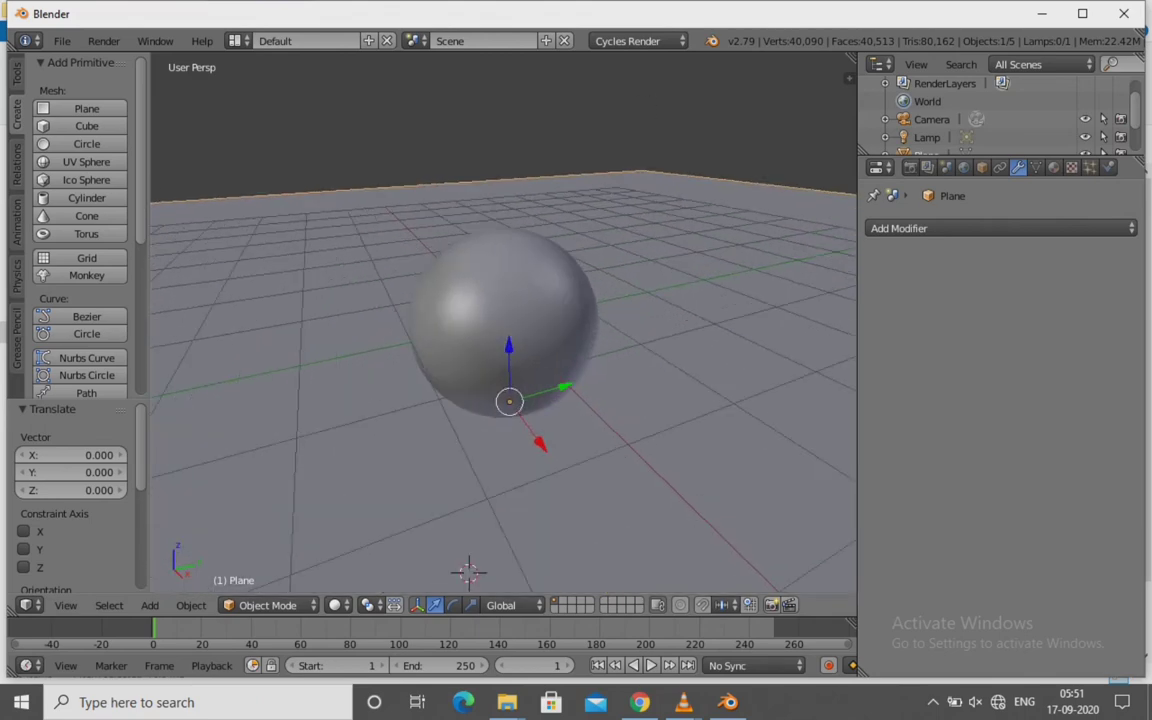
pyautogui.scroll(-4, 500, 330)
pyautogui.scroll(-3, 500, 330)
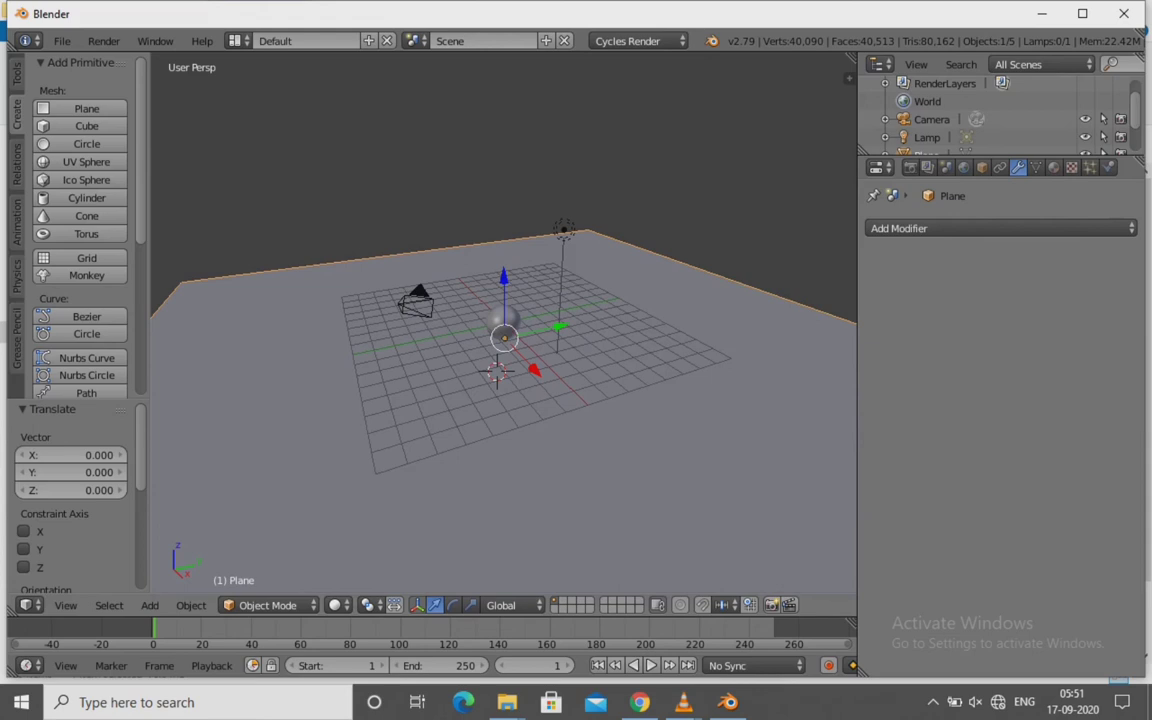
# Select the lamp and set its size to 2
pyautogui.rightClick(564, 229)
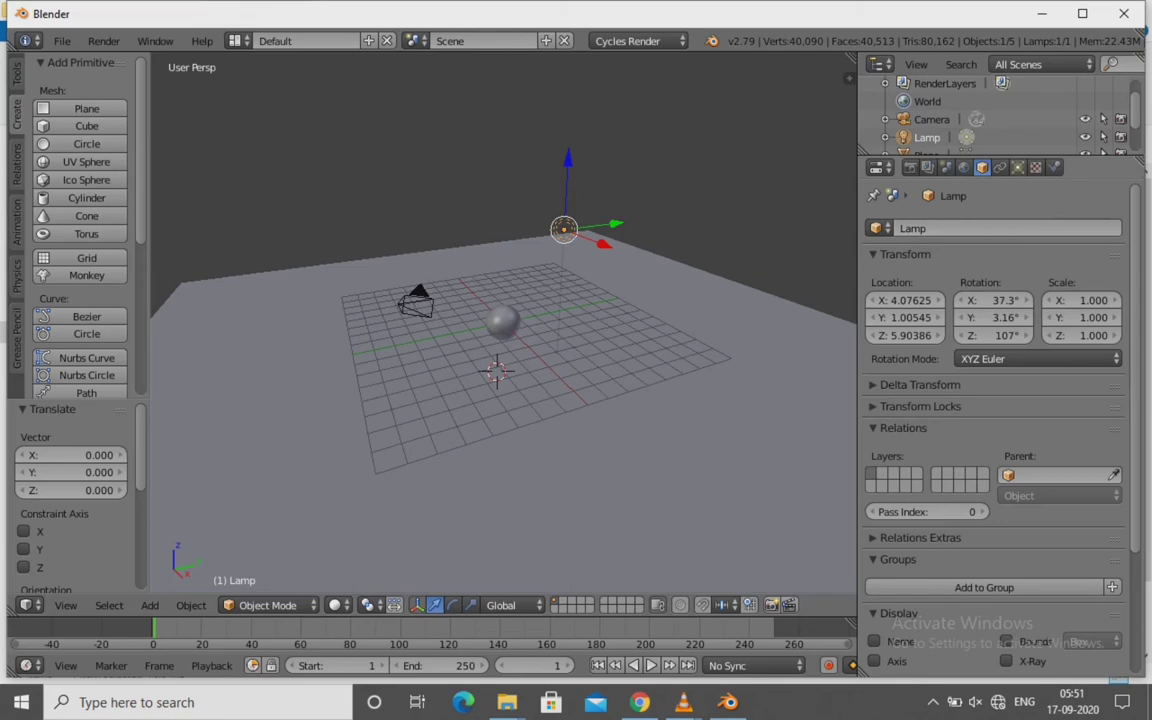
pyautogui.click(1018, 167)
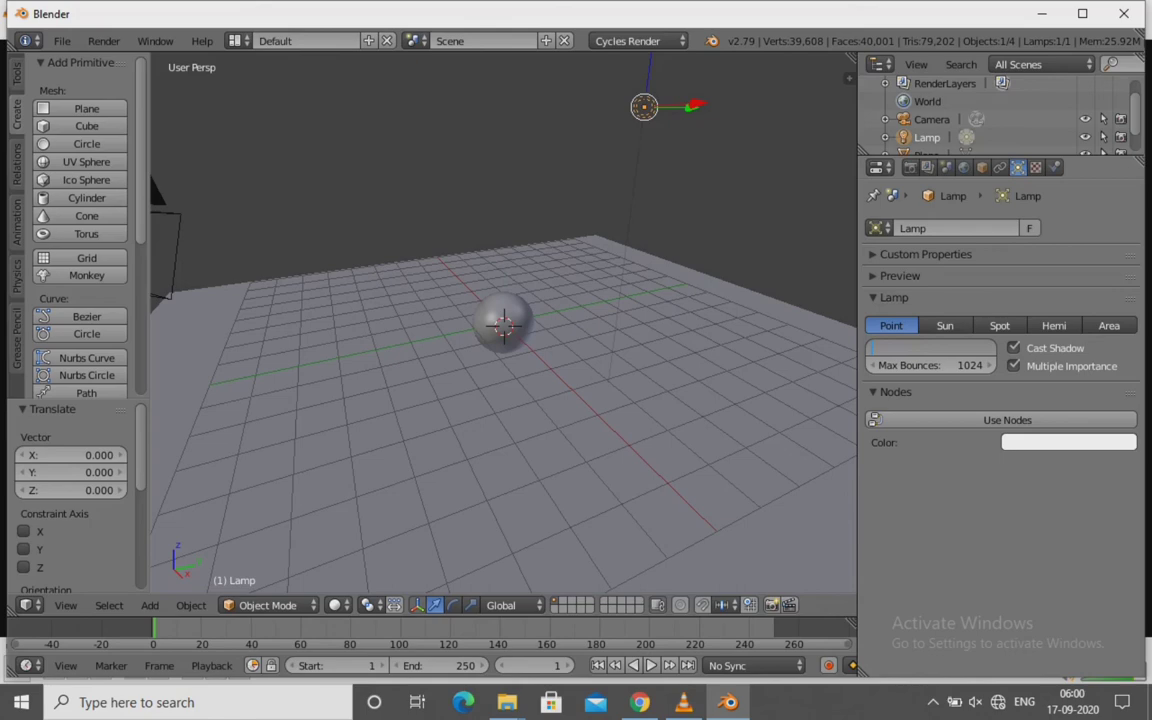
pyautogui.write('2')
pyautogui.press('Return')
# Enable nodes on the lamp and raise its Emission strength to 3500
pyautogui.click(1007, 420)
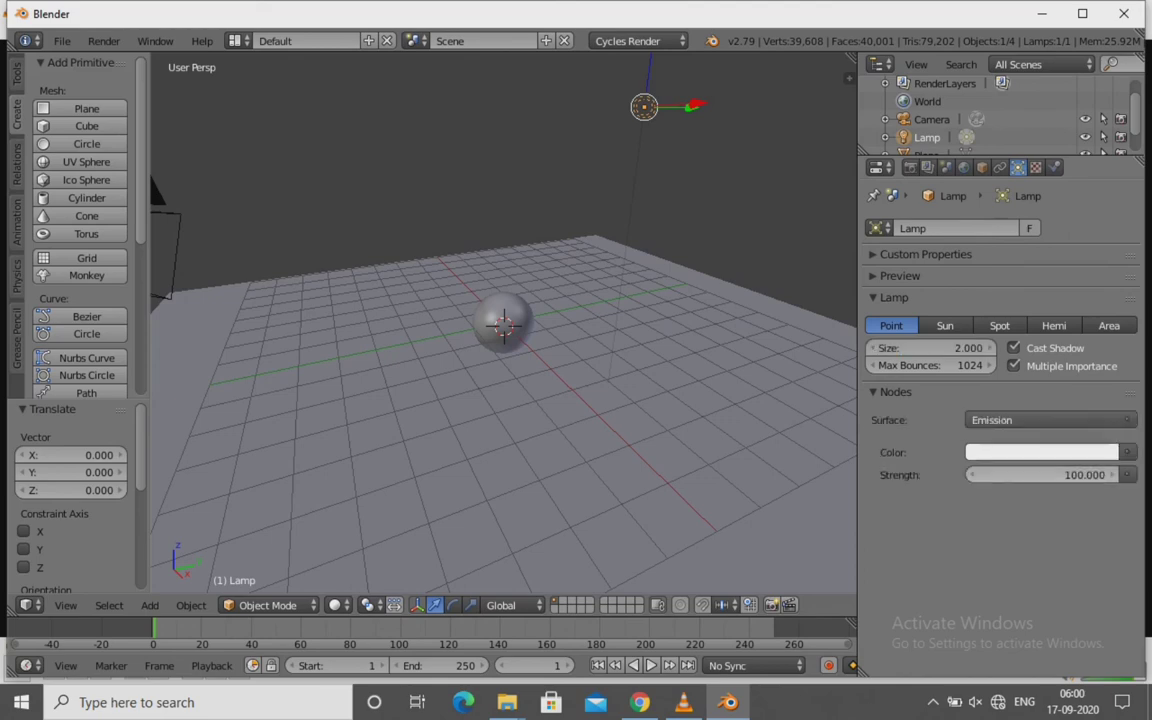
pyautogui.click(1045, 475)
pyautogui.press('BackSpace')
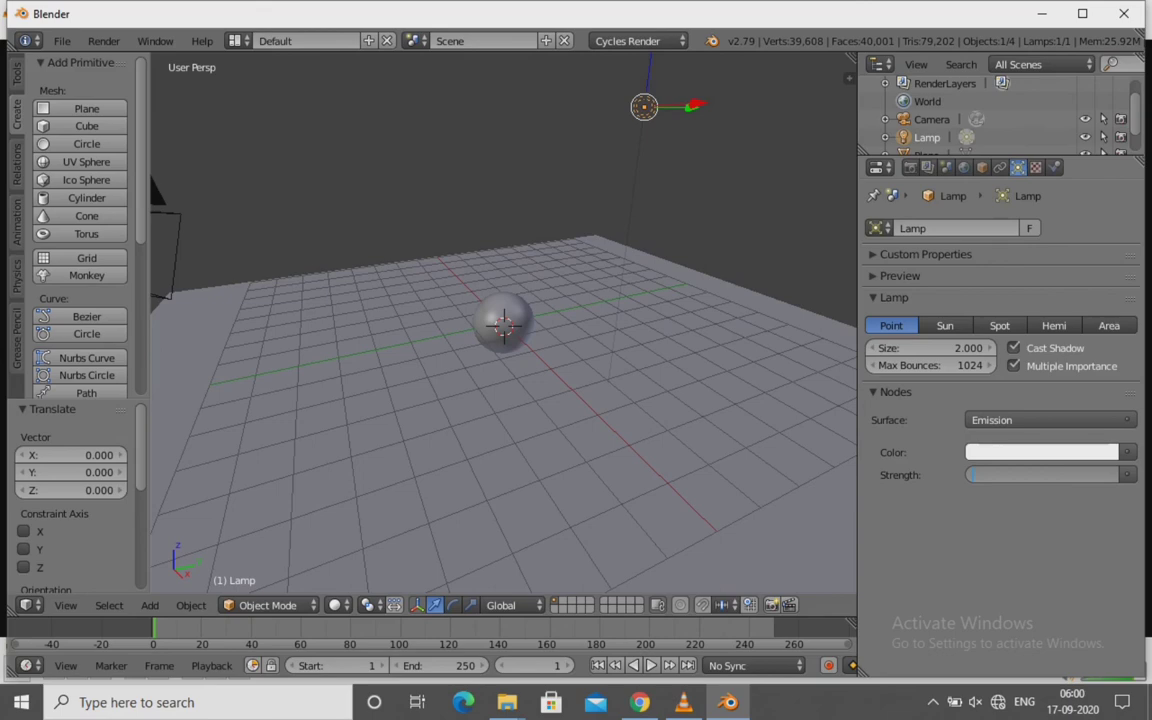
pyautogui.write('3500')
pyautogui.press('Return')
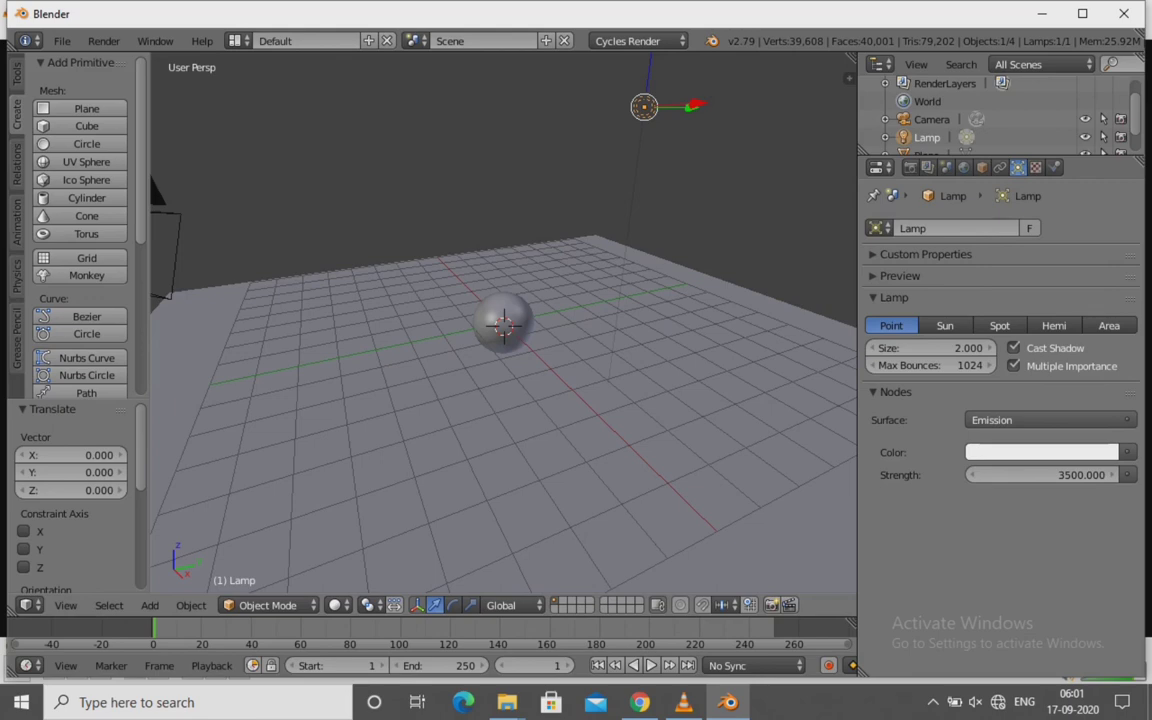
pyautogui.click(506, 318)
pyautogui.scroll(-3, 506, 318)
pyautogui.scroll(5, 506, 318)
pyautogui.scroll(2, 506, 318)
pyautogui.scroll(2, 512, 306)
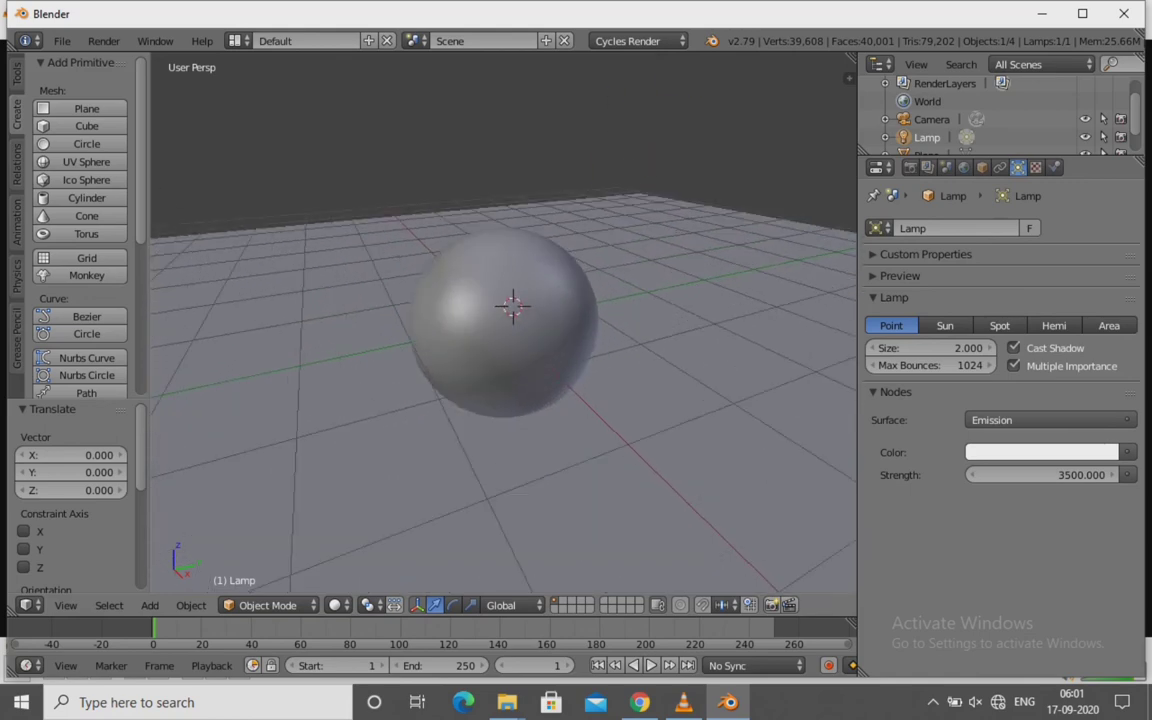
pyautogui.scroll(1, 512, 306)
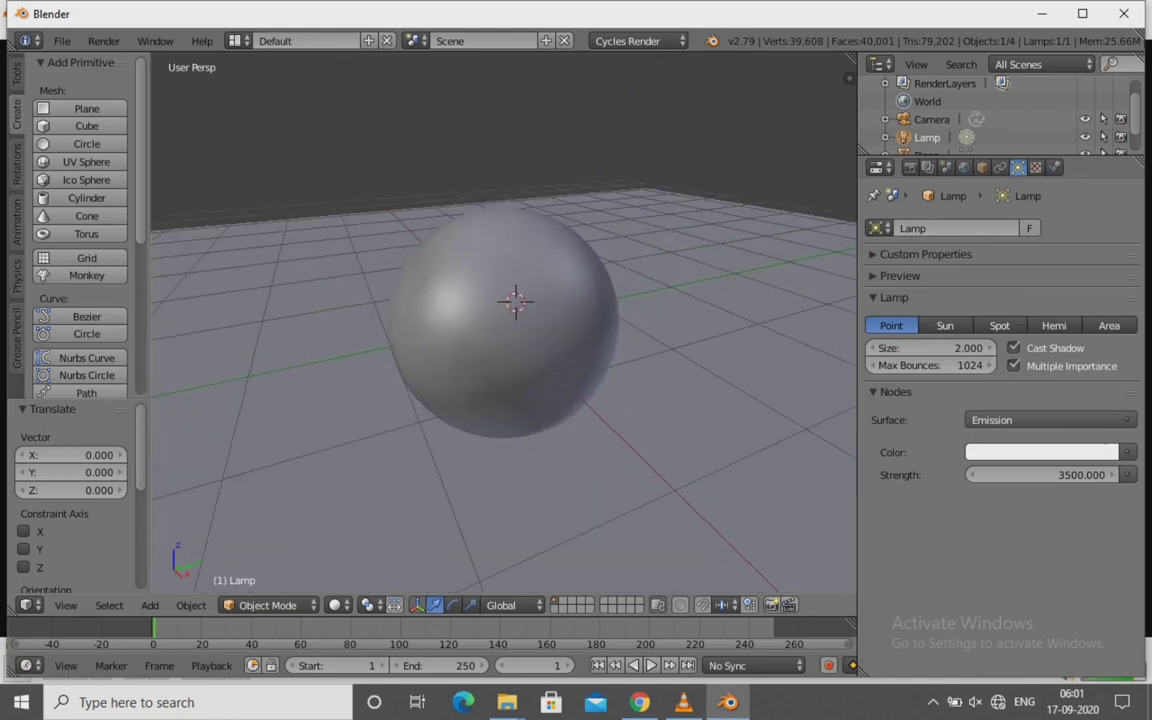
# Darken the World background colour to near-black, about 0.007 in each RGB channel
pyautogui.click(963, 167)
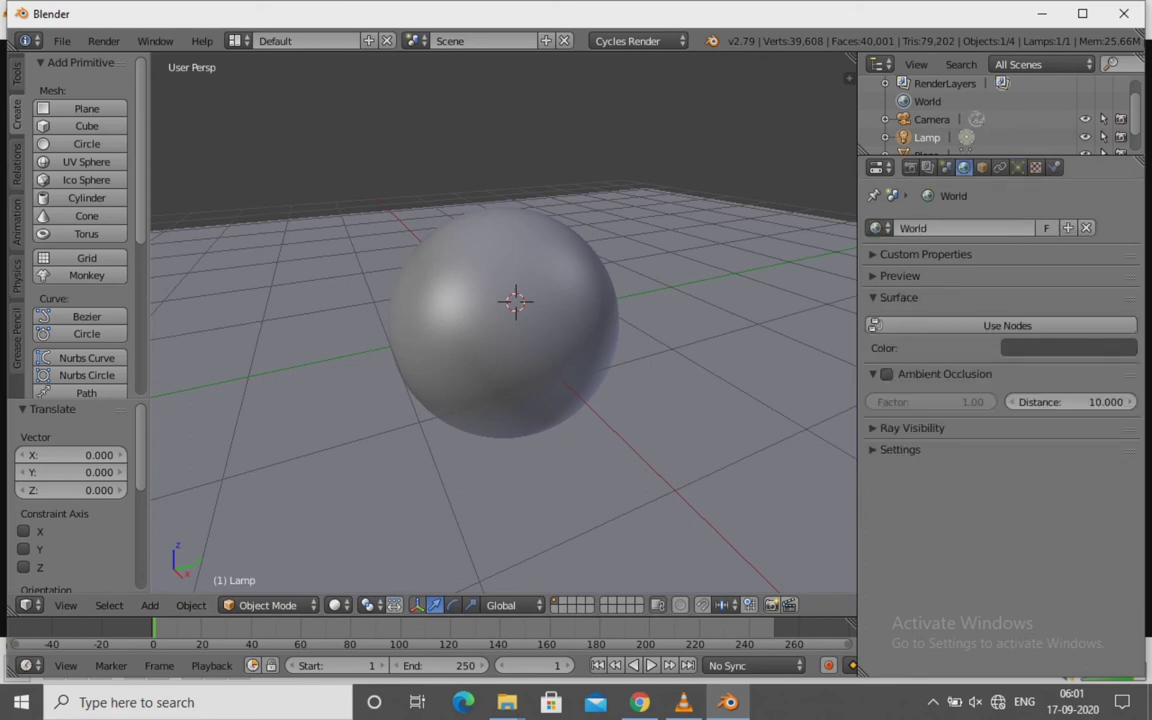
pyautogui.click(1040, 347)
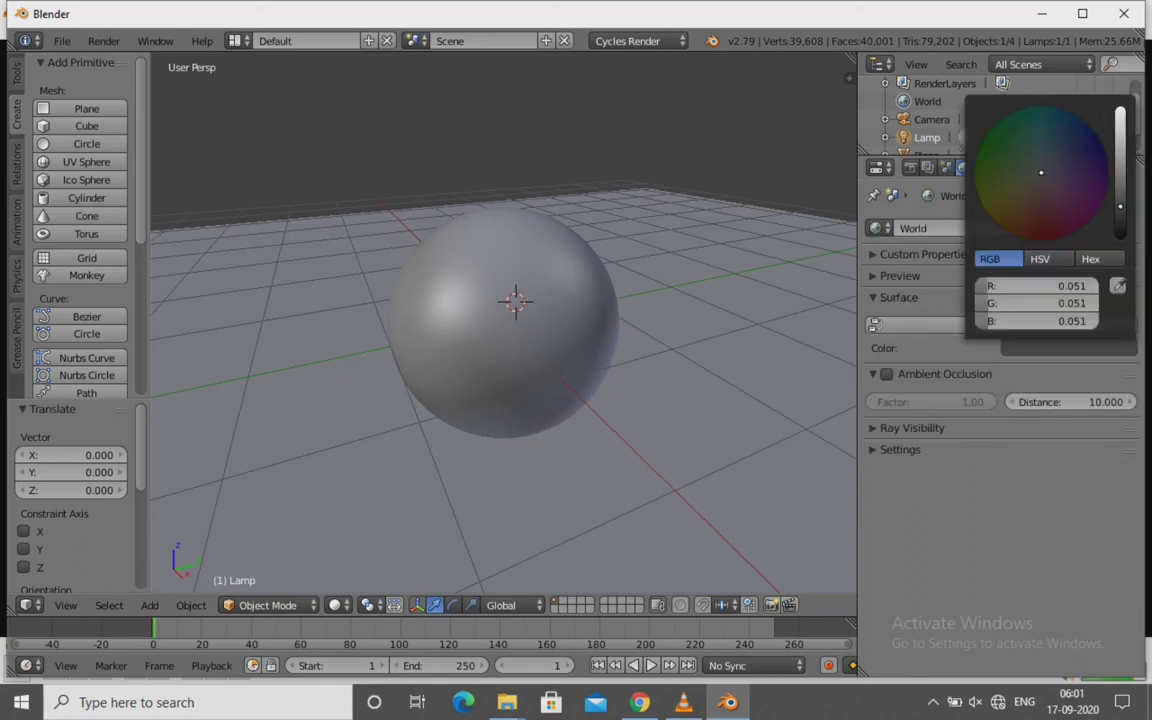
pyautogui.moveTo(1120, 206); pyautogui.dragTo(1120, 231)
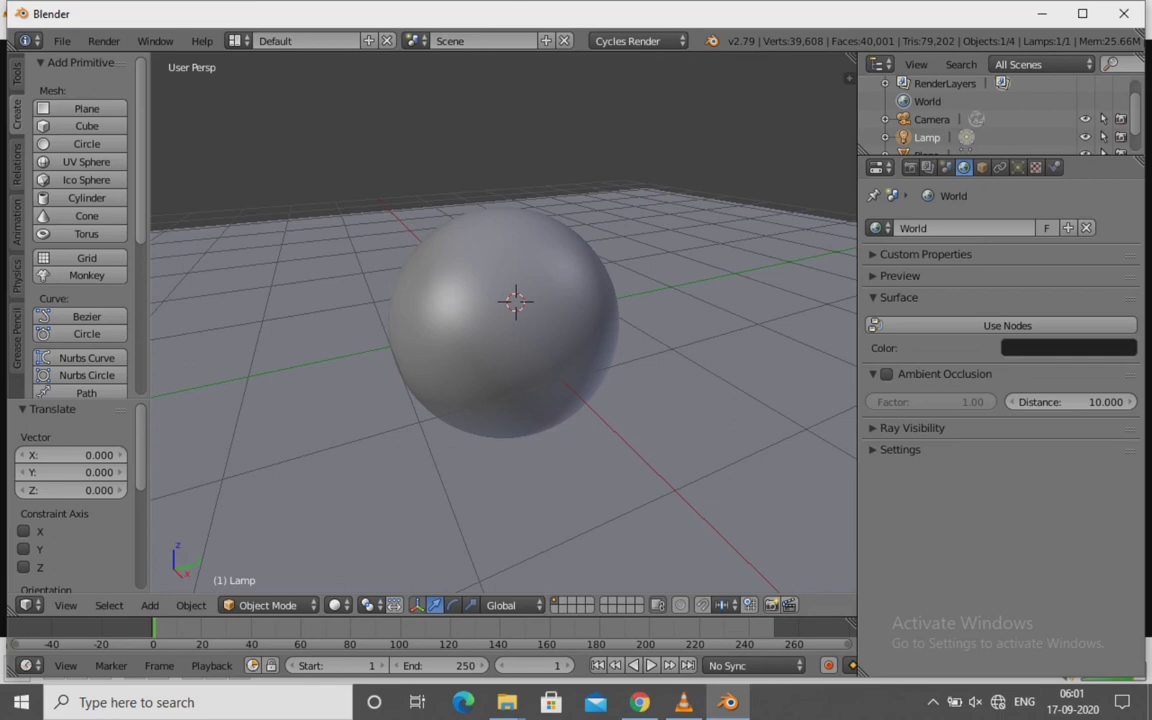
# Switch the viewport to a Cycles rendered preview and show the Sphere's empty material settings
pyautogui.click(338, 605)
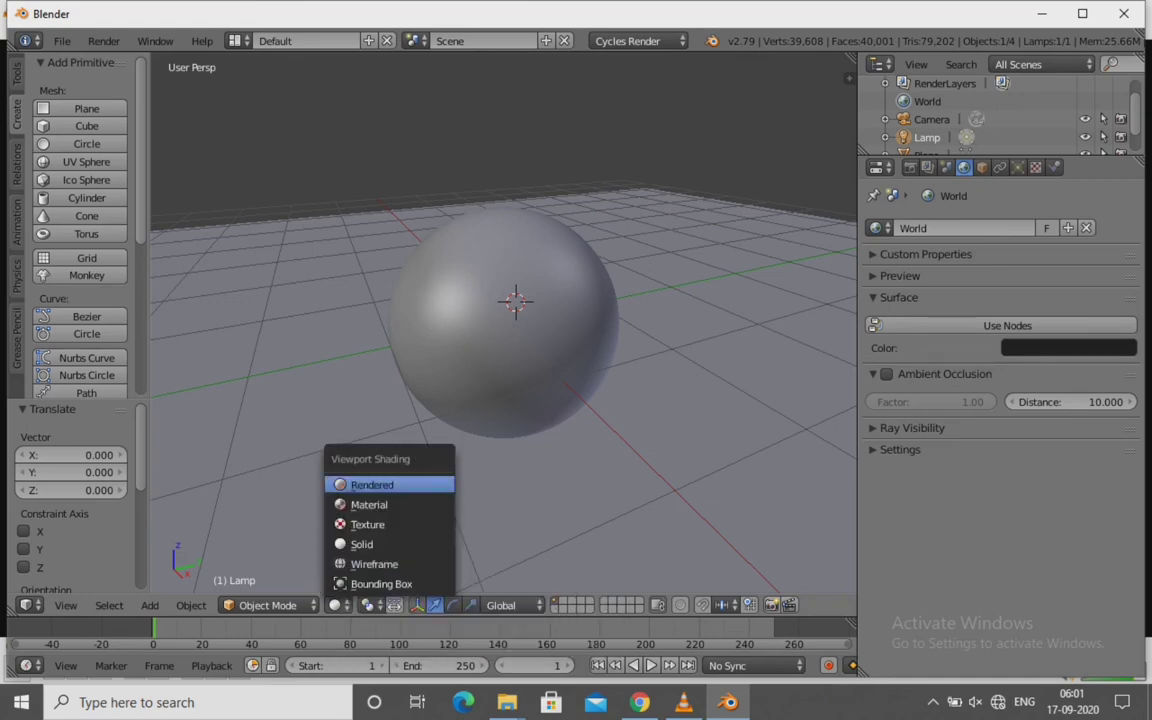
pyautogui.click(372, 485)
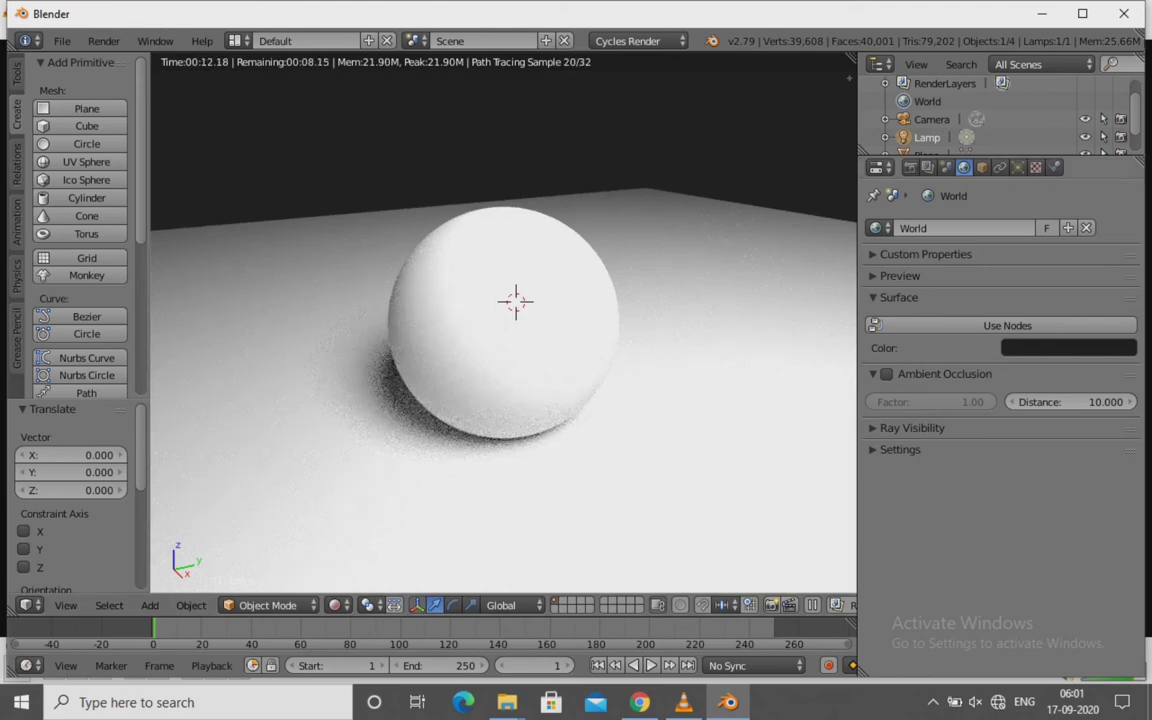
pyautogui.scroll(-2, 990, 110)
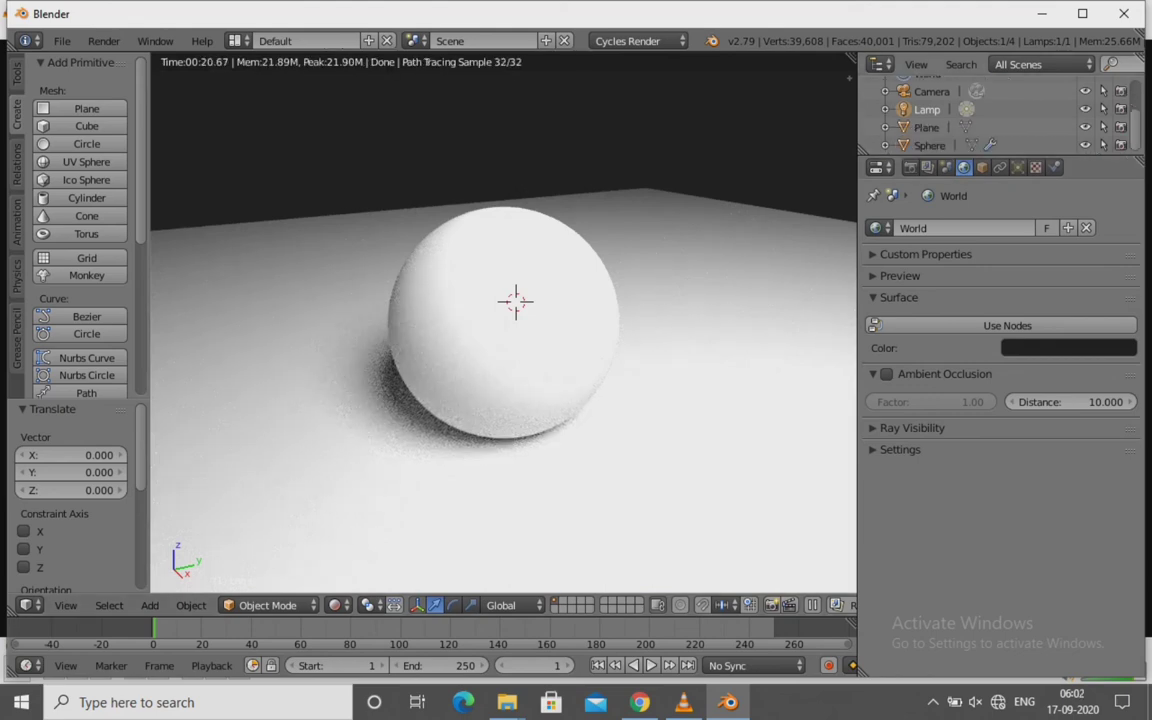
pyautogui.click(929, 145)
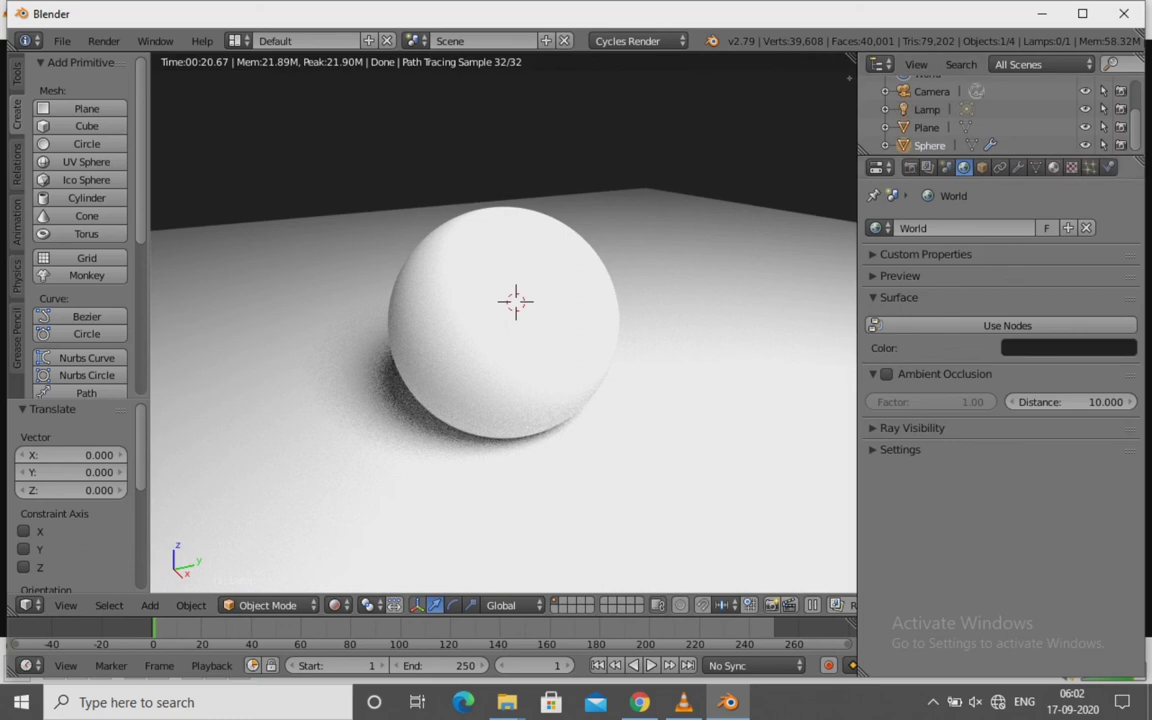
pyautogui.click(1054, 167)
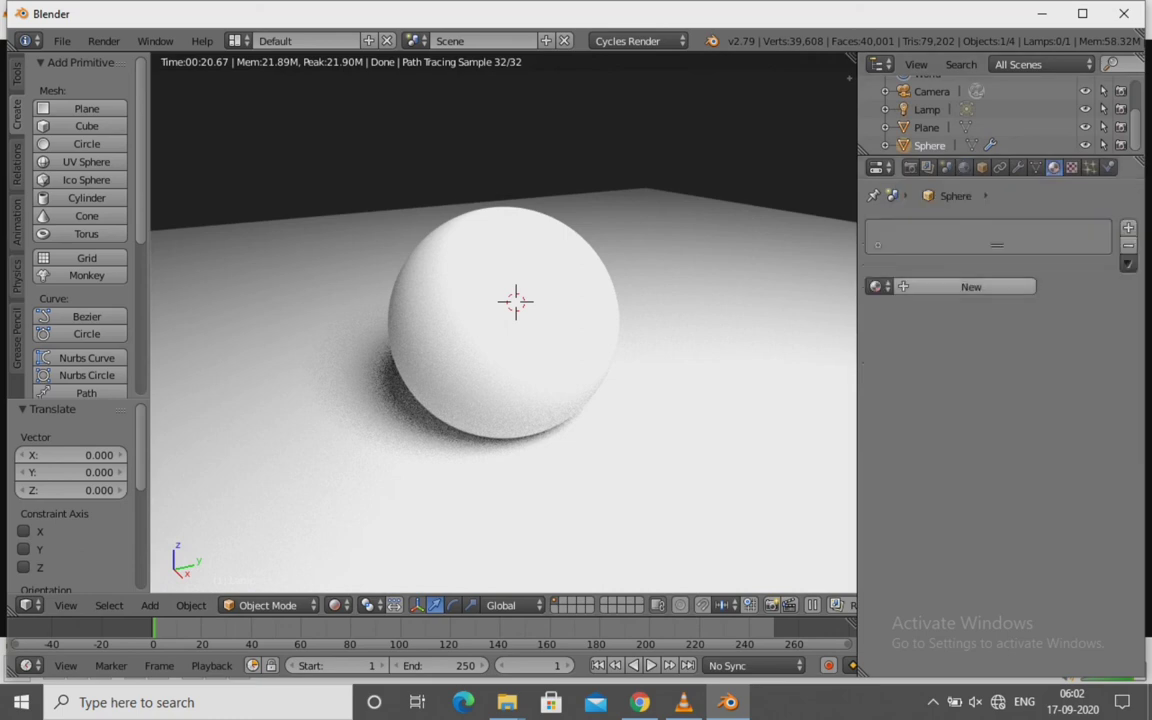
# Give the sphere a new Glass BSDF material coloured blue, then check the render settings
pyautogui.click(971, 287)
pyautogui.click(1000, 384)
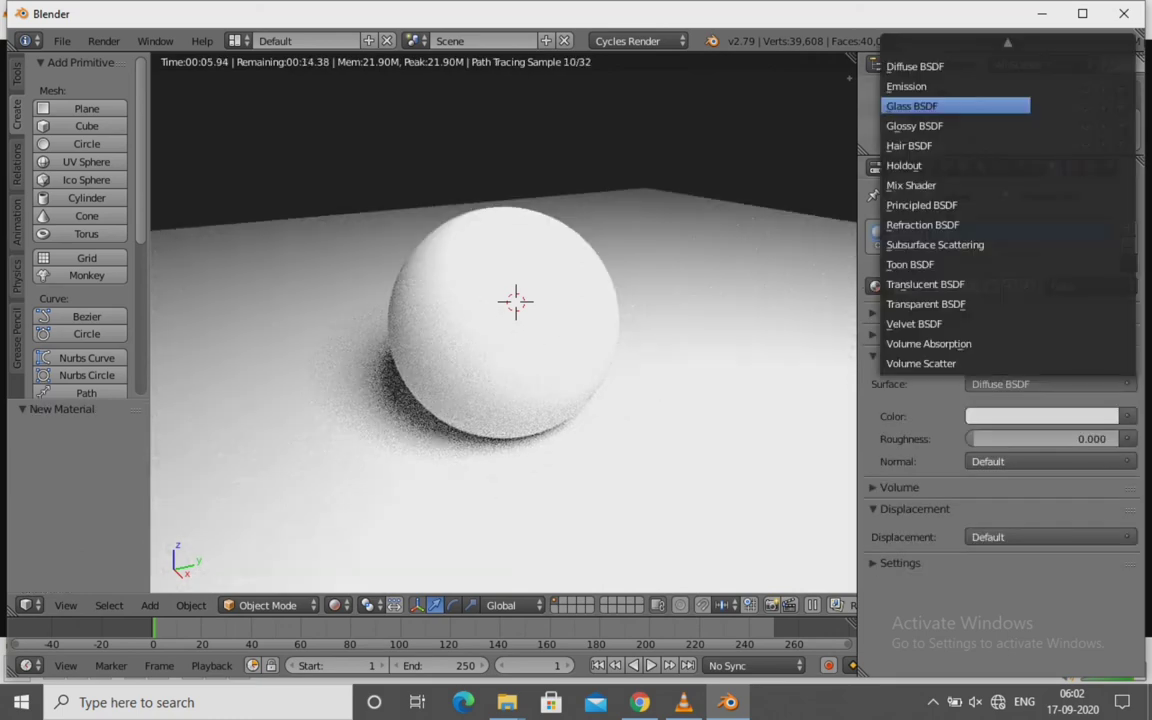
pyautogui.click(930, 106)
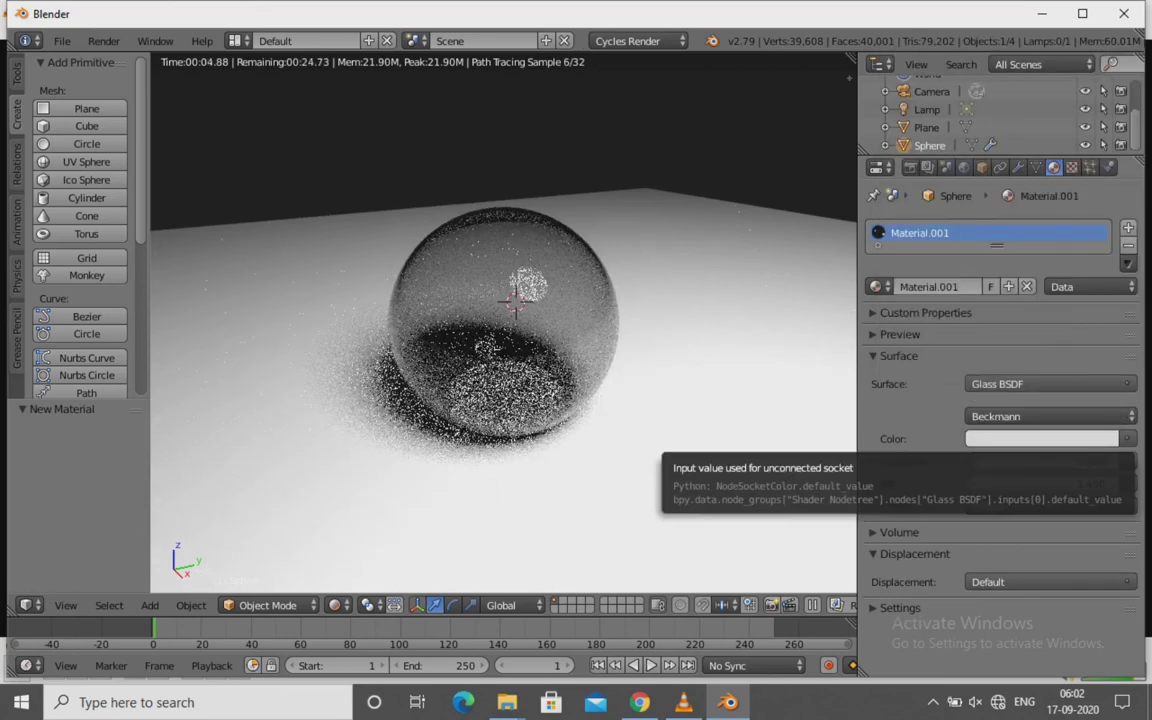
pyautogui.click(1040, 438)
pyautogui.click(1054, 216)
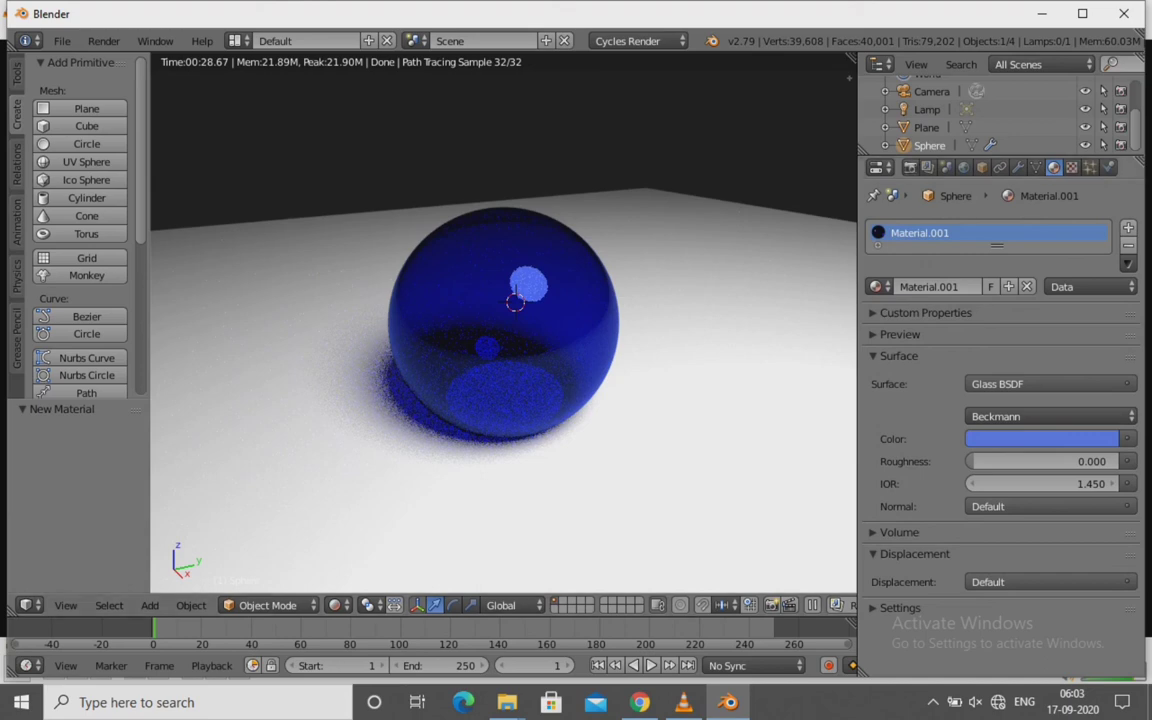
pyautogui.click(910, 167)
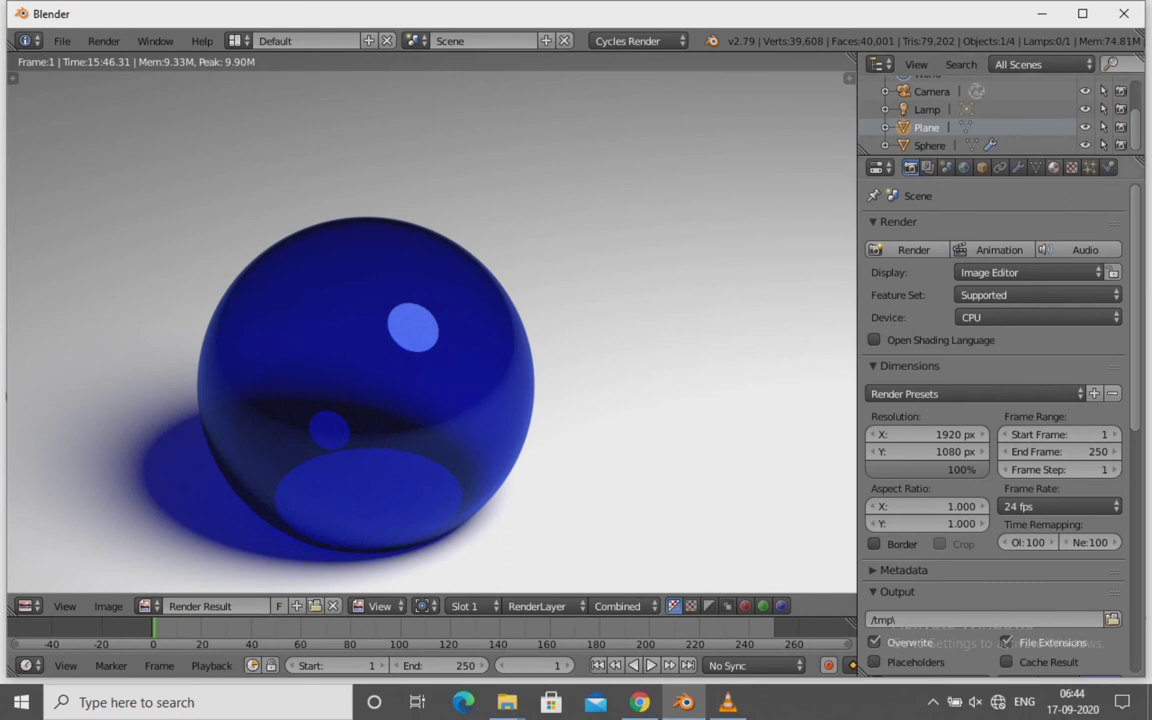
# Add a new Diffuse BSDF material, Material.002, to the plane, light grey at 0.828 per channel
pyautogui.click(1054, 167)
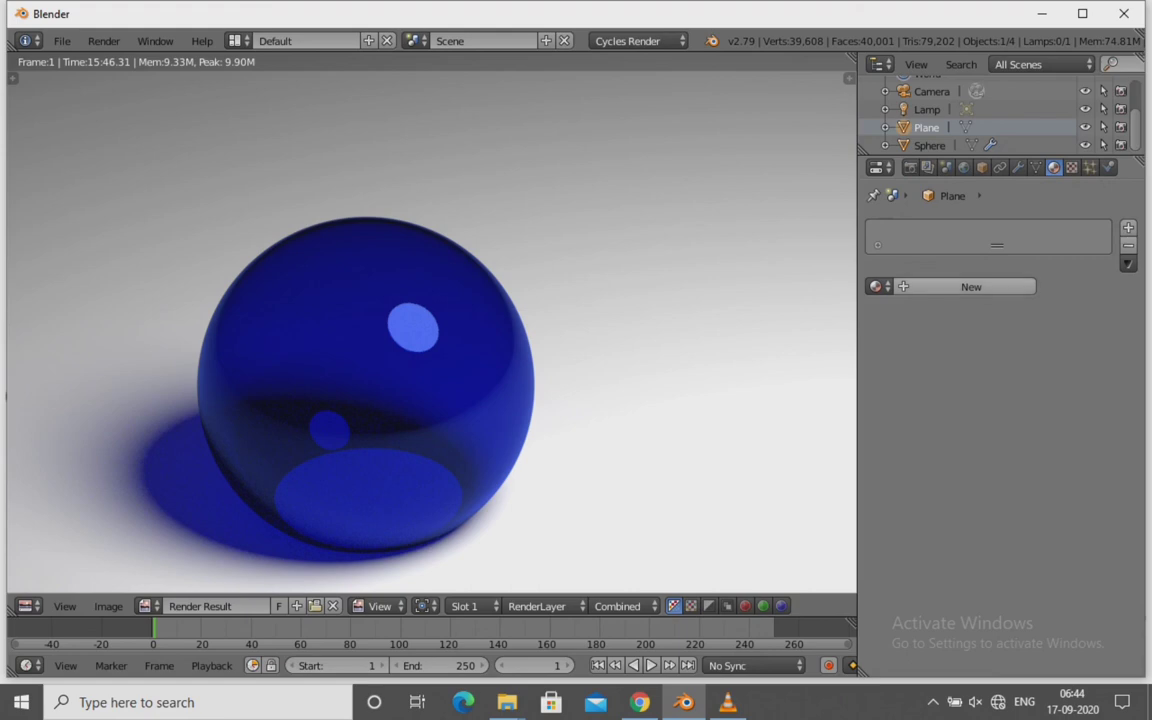
pyautogui.click(971, 287)
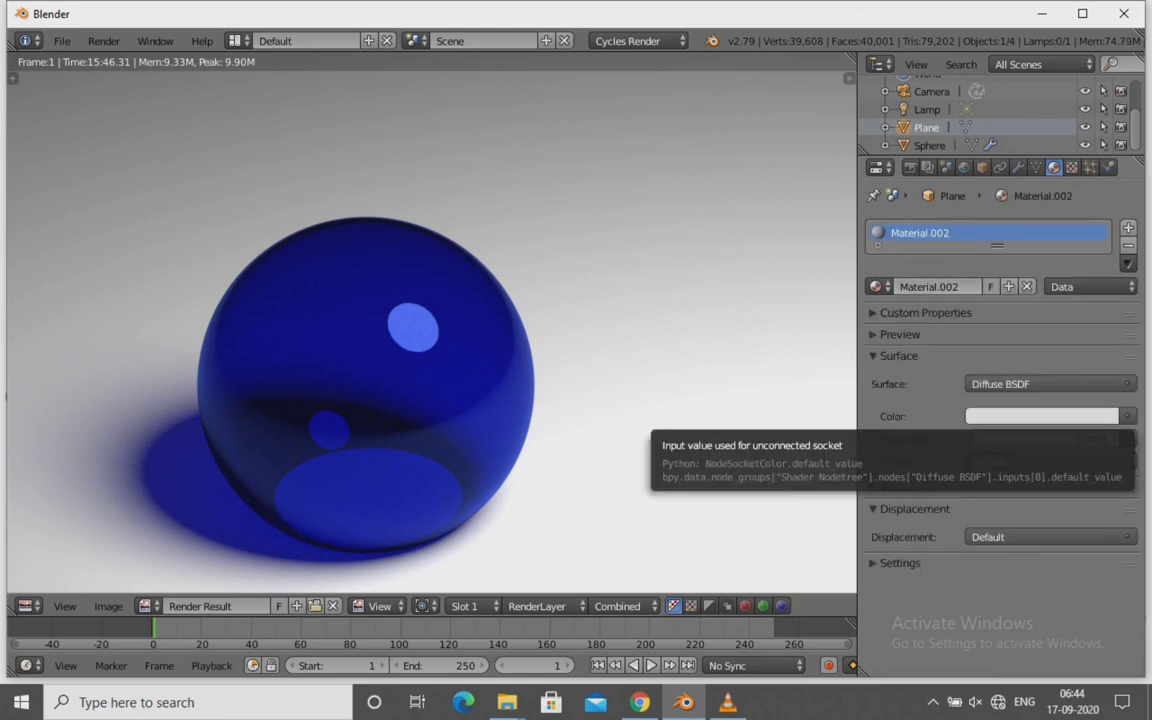
pyautogui.click(1040, 416)
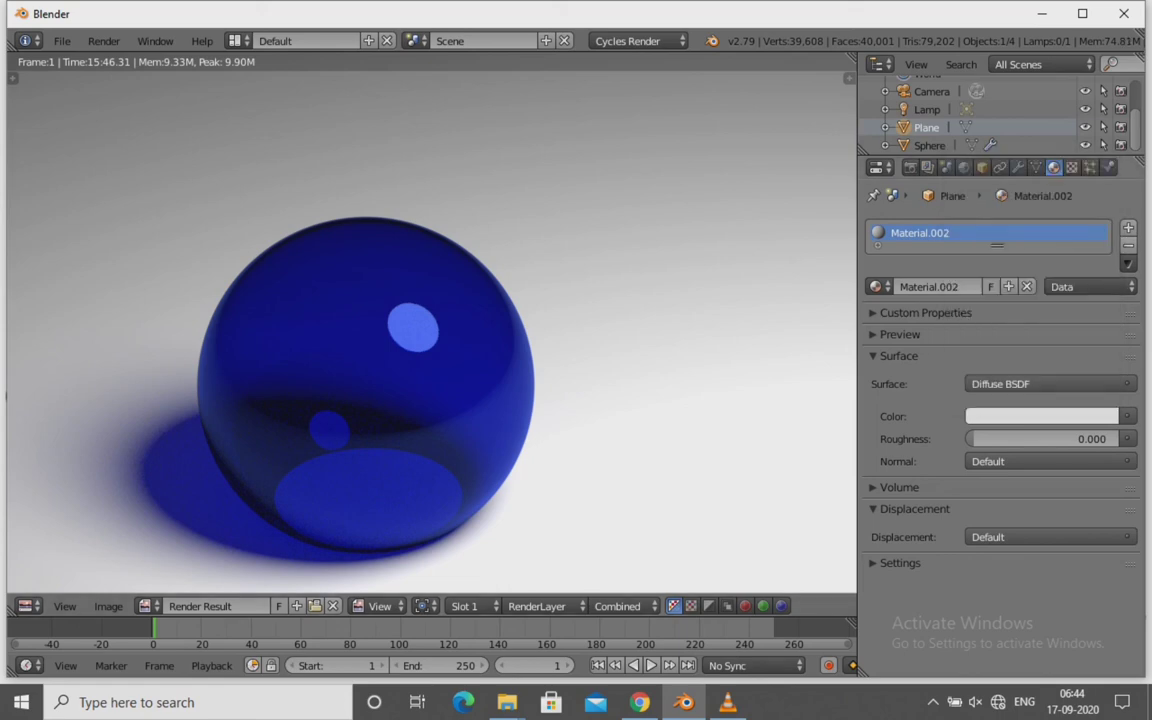
pyautogui.click(910, 167)
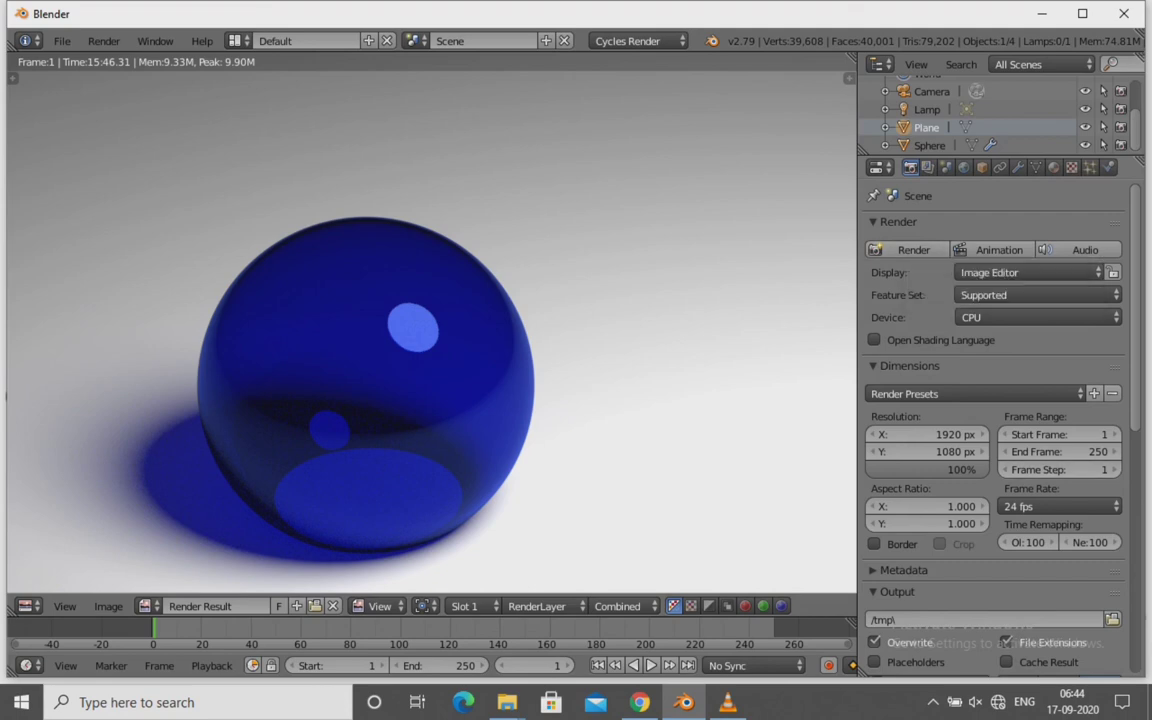
# Review the Sampling settings and render the 1920×1080 image with F12
pyautogui.scroll(-8, 995, 420)
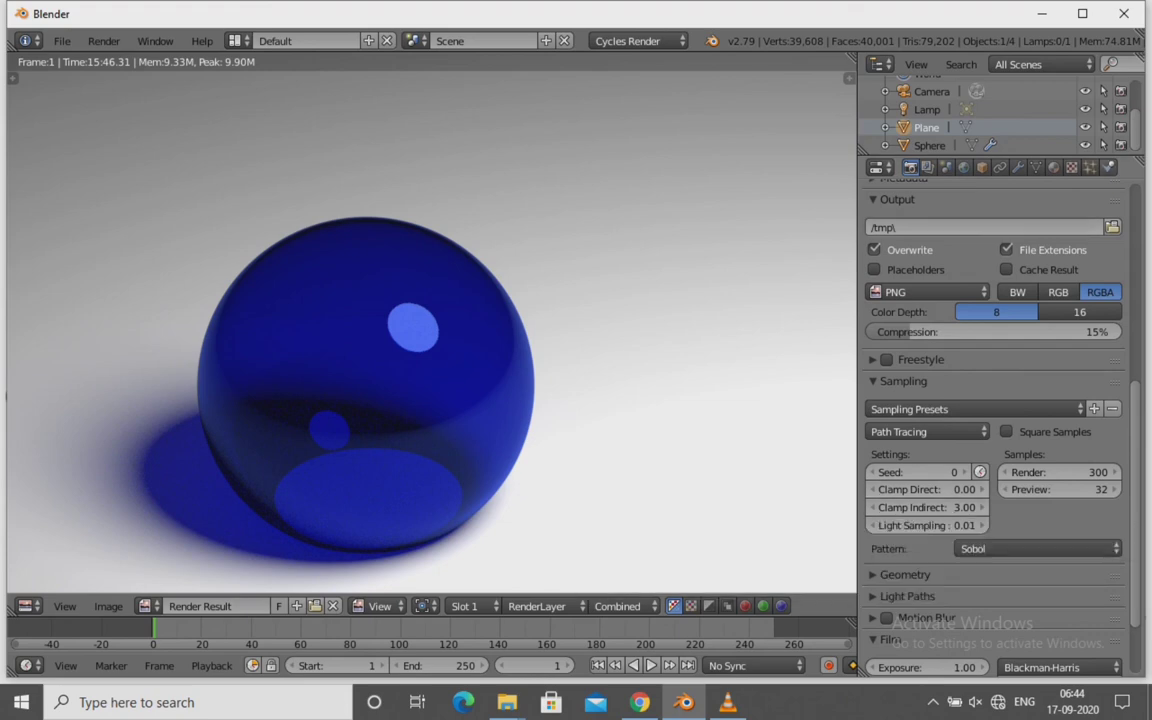
pyautogui.scroll(10, 995, 420)
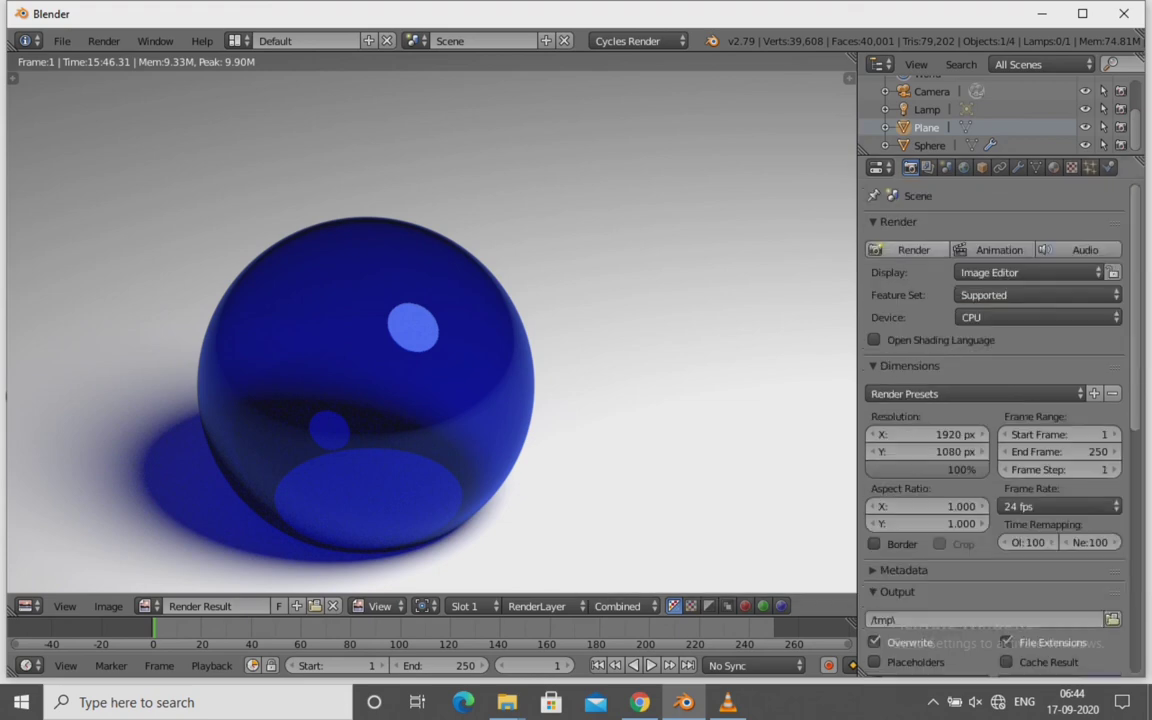
pyautogui.press('F12')
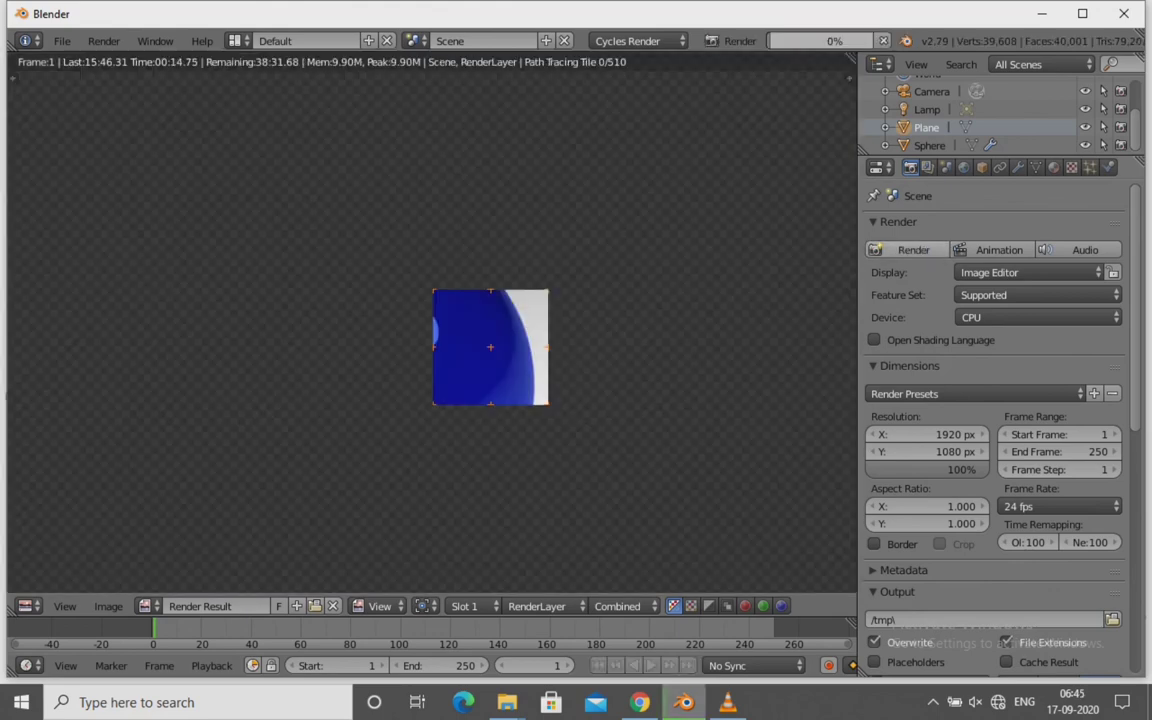